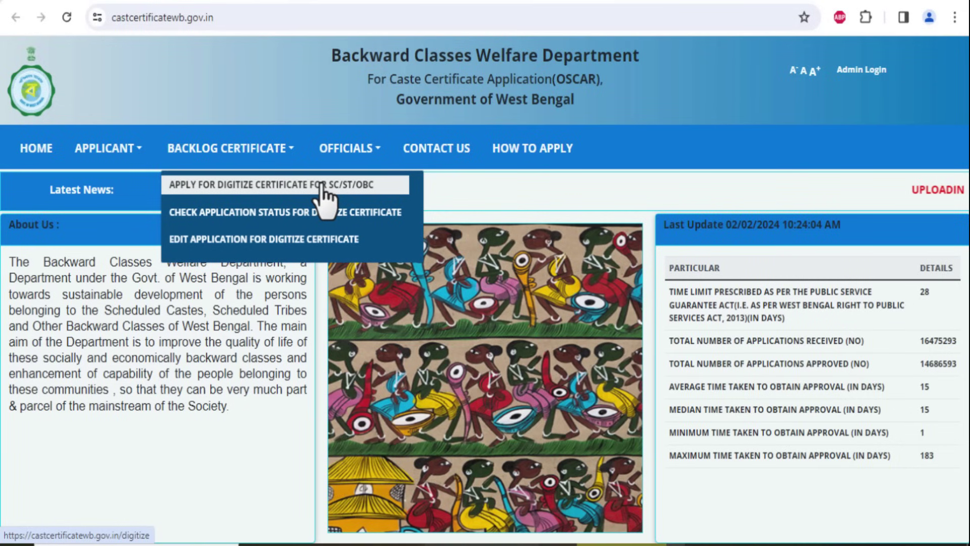
# Choose Apply for Digitize Certificate for SC/ST/OBC under the Backlog Certificate menu
pyautogui.click(286, 188)
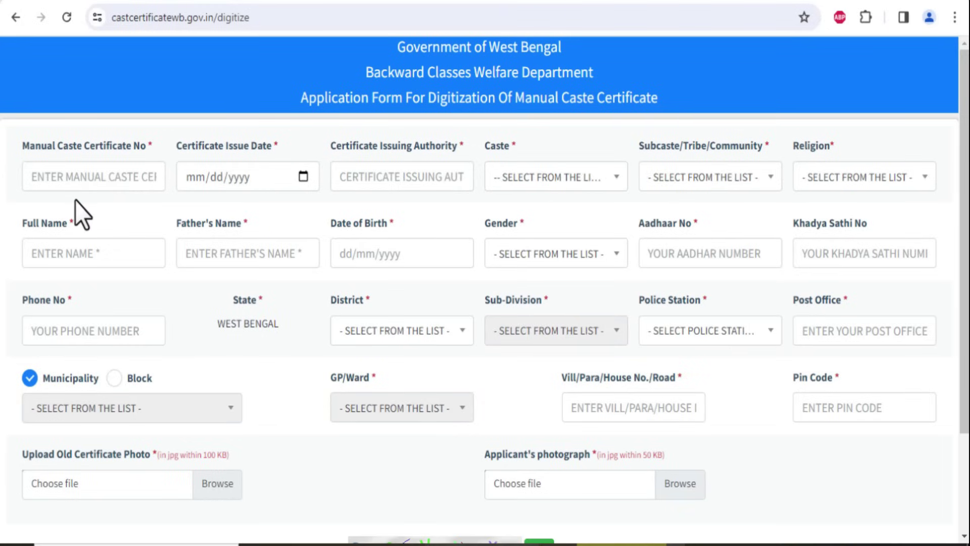
# Review the blank digitization form, then place the cursor in the Manual Caste Certificate No field
pyautogui.scroll(-1, 121, 212)
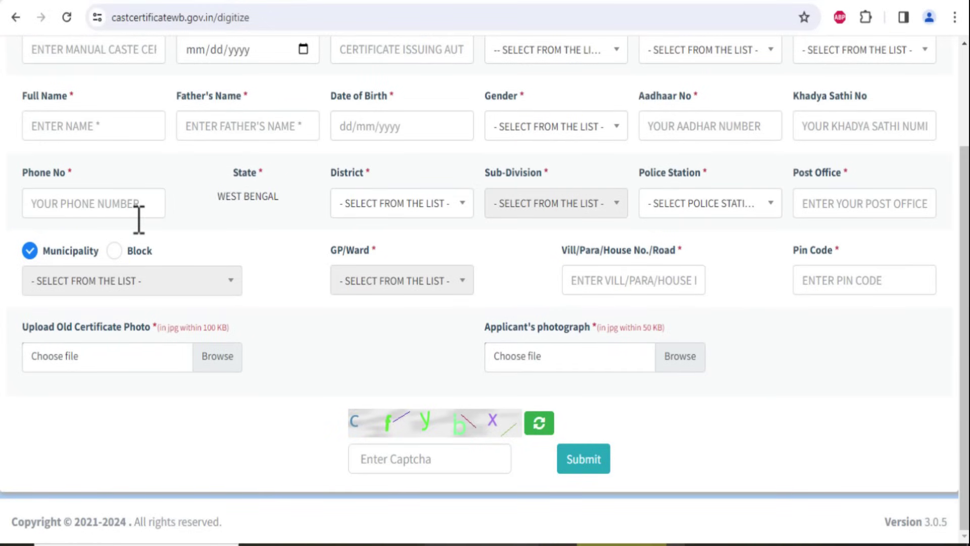
pyautogui.scroll(1, 135, 221)
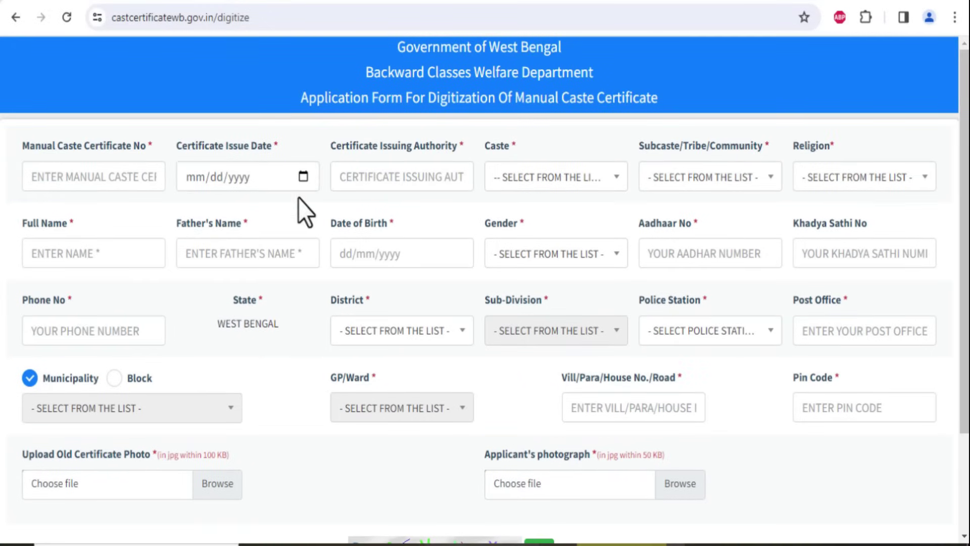
pyautogui.click(115, 185)
# Enter the manual certificate number and set the issue date to 1 February 2011
pyautogui.write('205')
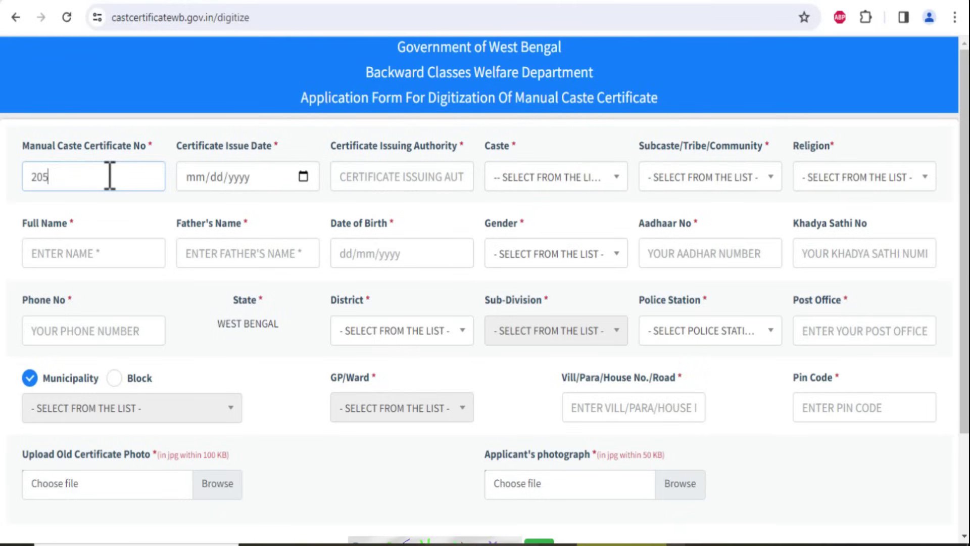
pyautogui.write('/2010')
pyautogui.click(302, 177)
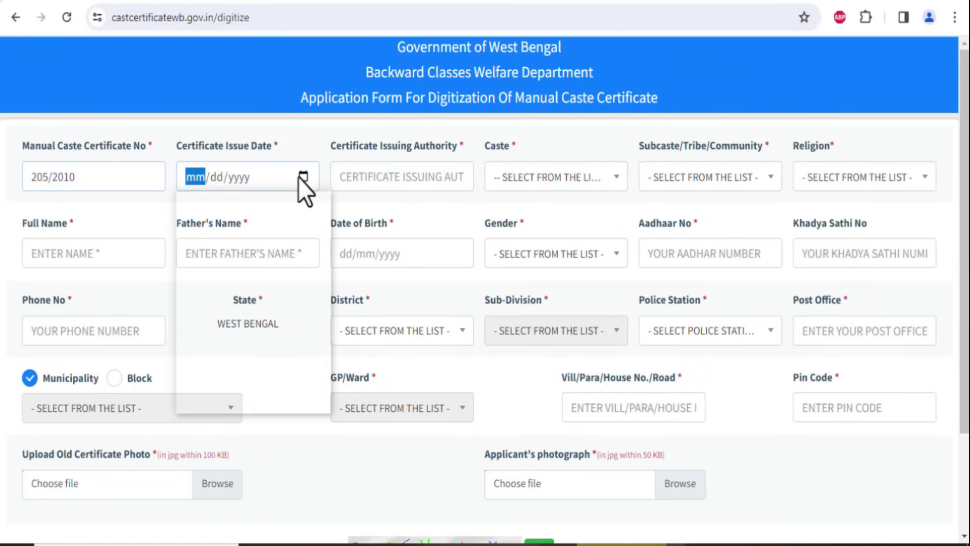
pyautogui.click(241, 210)
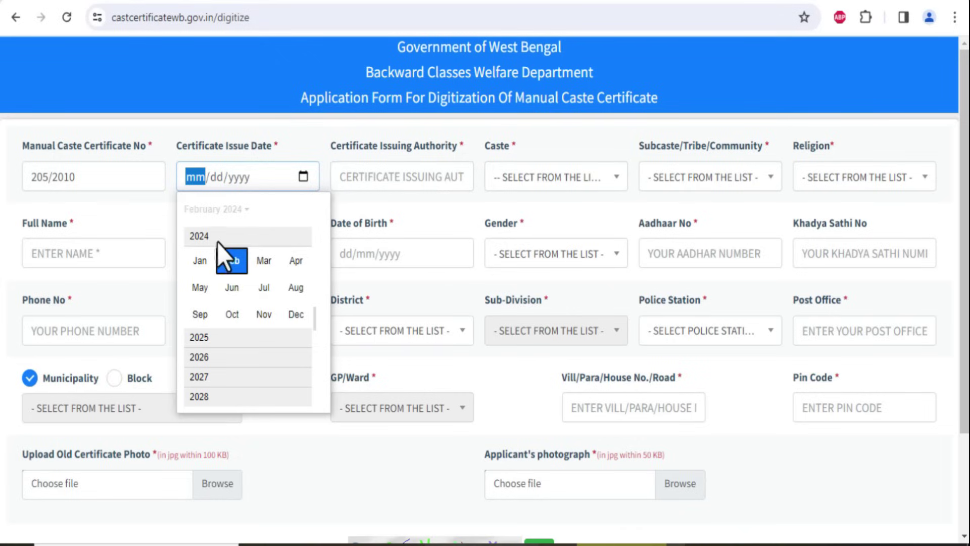
pyautogui.scroll(1, 222, 303)
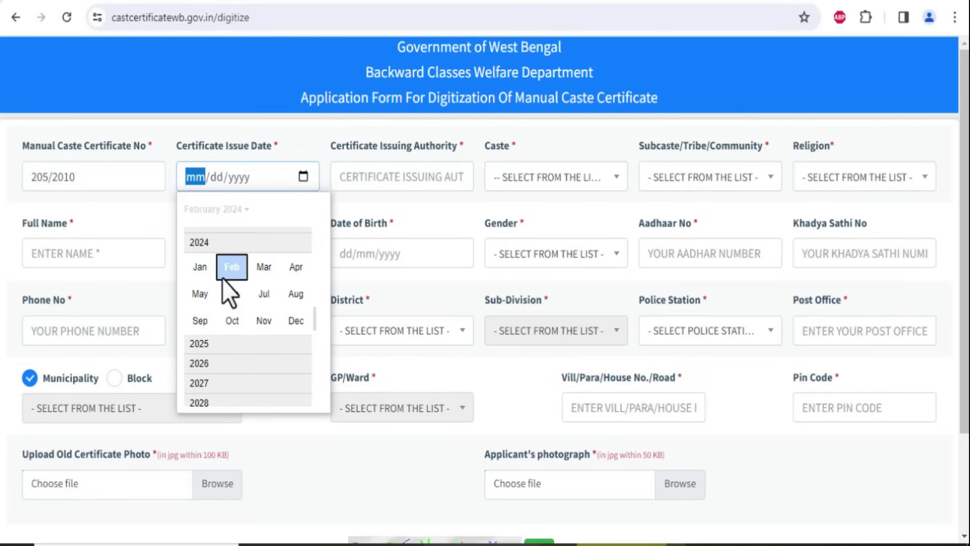
pyautogui.scroll(3, 222, 277)
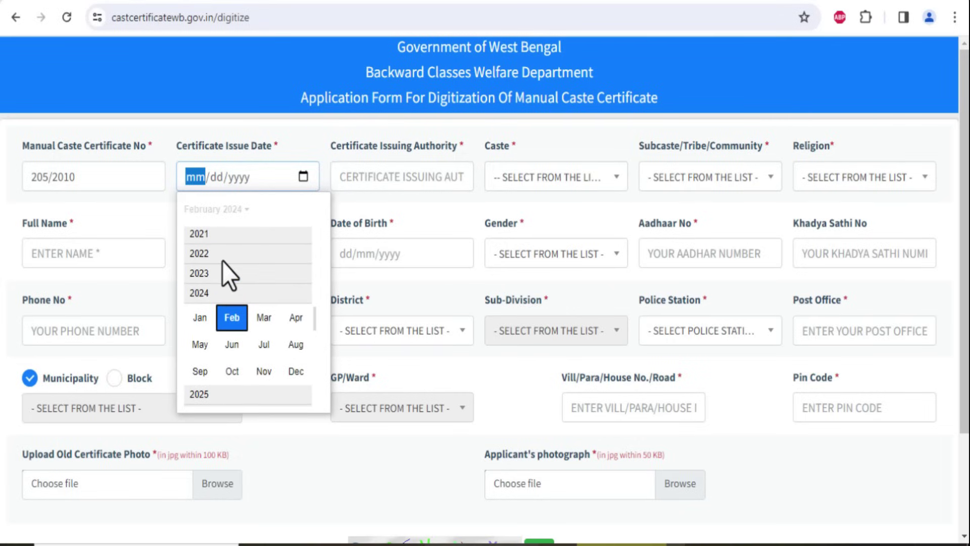
pyautogui.scroll(5, 222, 262)
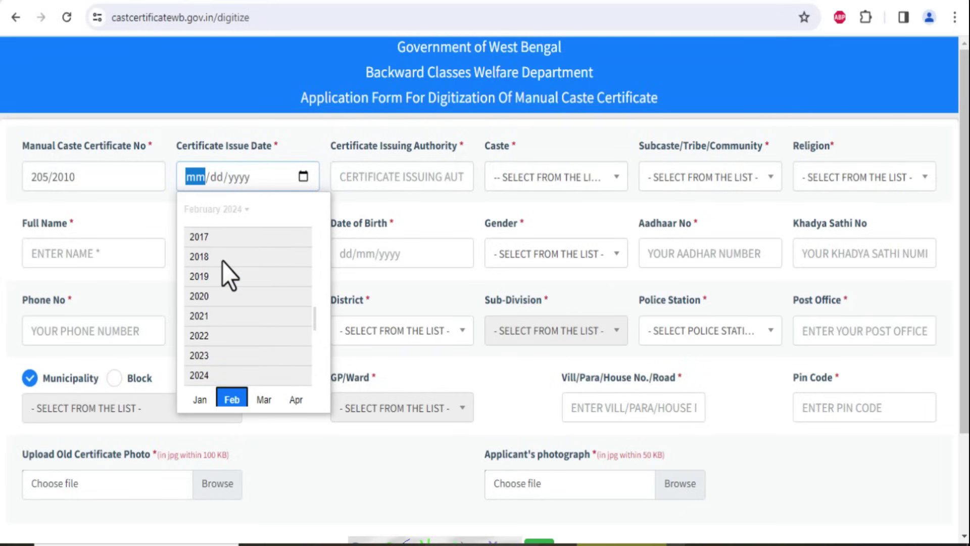
pyautogui.scroll(4, 223, 262)
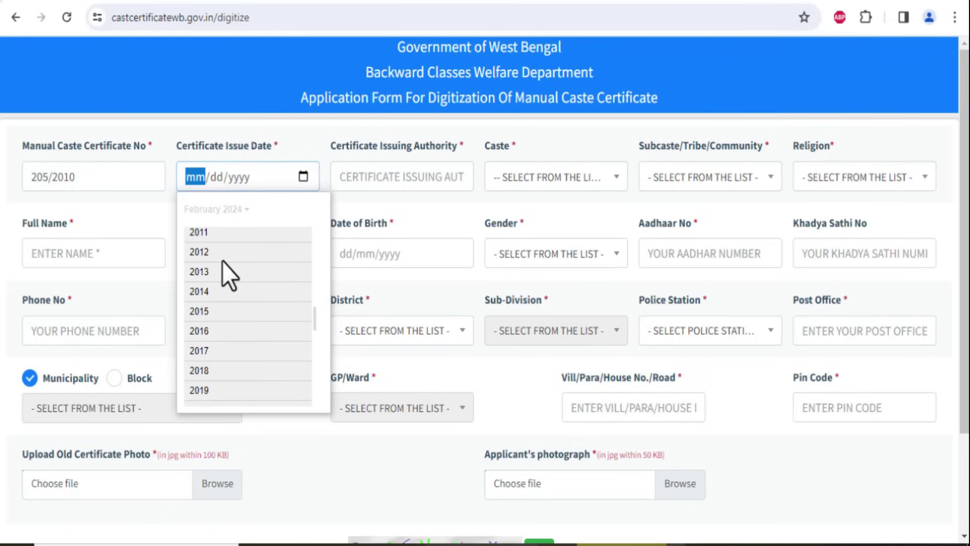
pyautogui.click(216, 241)
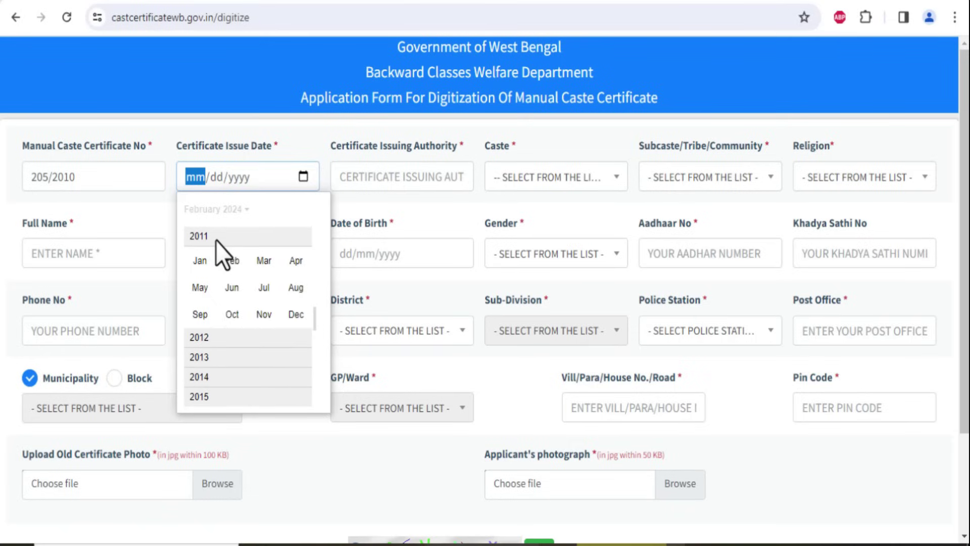
pyautogui.click(230, 261)
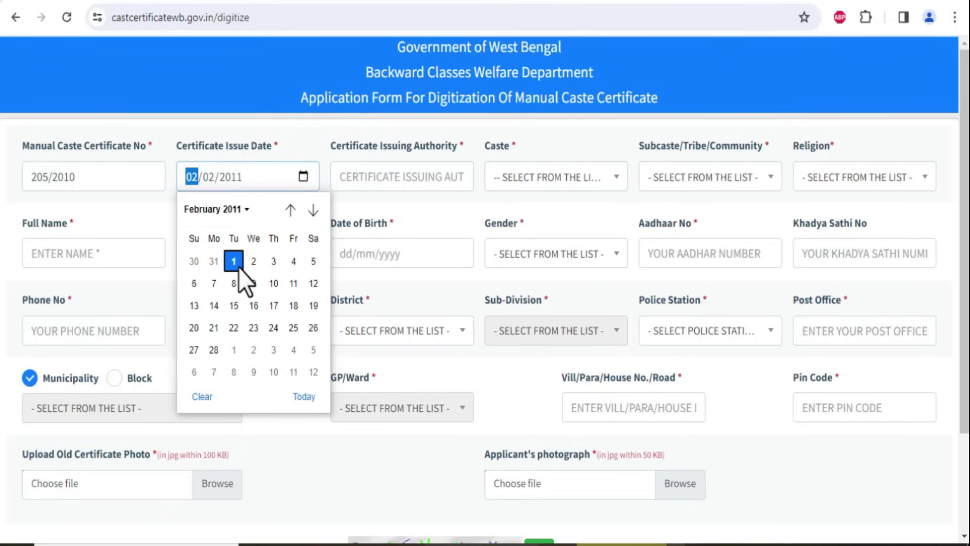
pyautogui.click(237, 266)
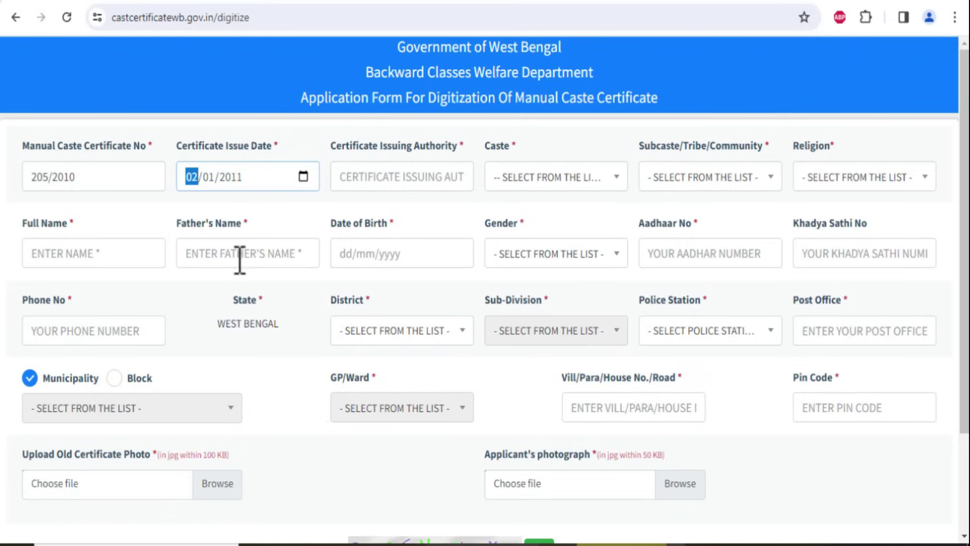
# Enter BASIRHAT SDO as the certificate issuing authority
pyautogui.click(362, 186)
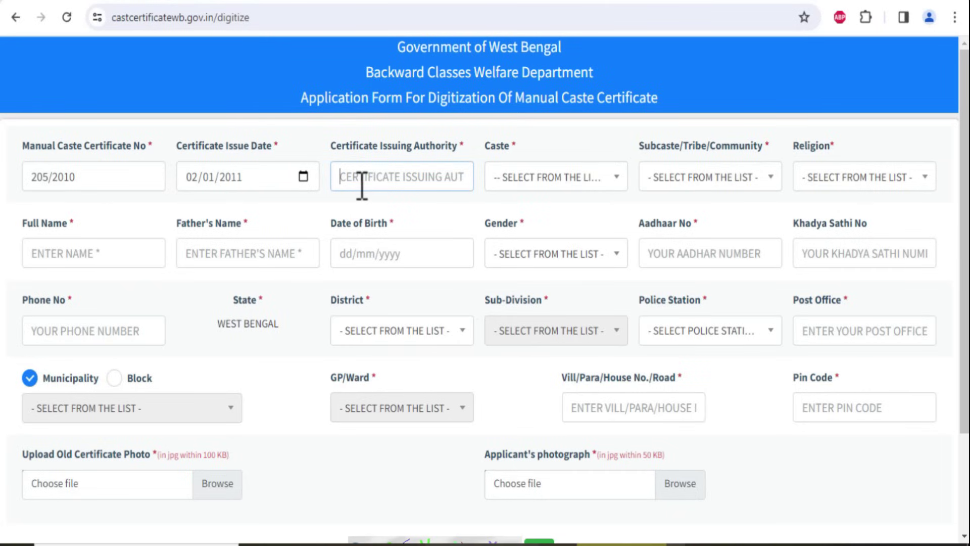
pyautogui.write('BASIRHAT SDO')
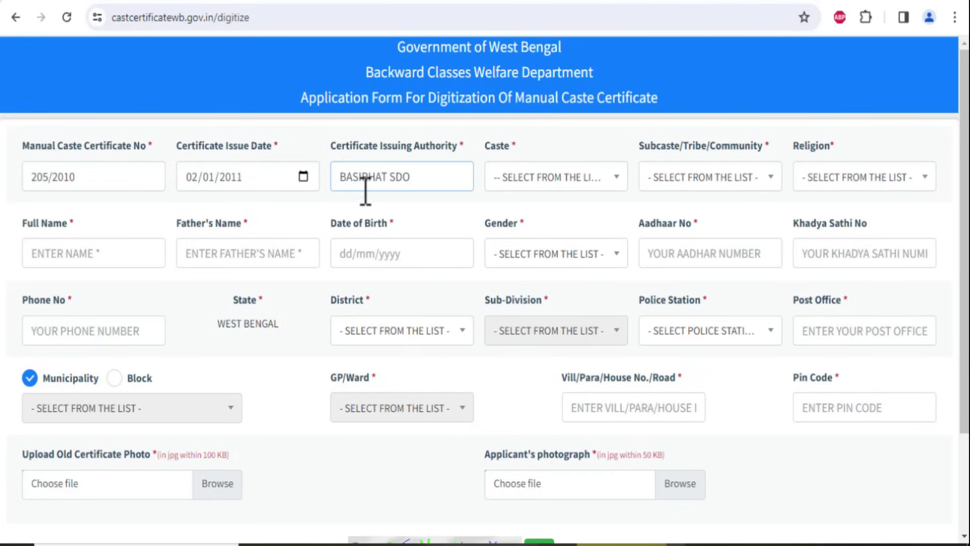
pyautogui.click(407, 210)
pyautogui.click(580, 185)
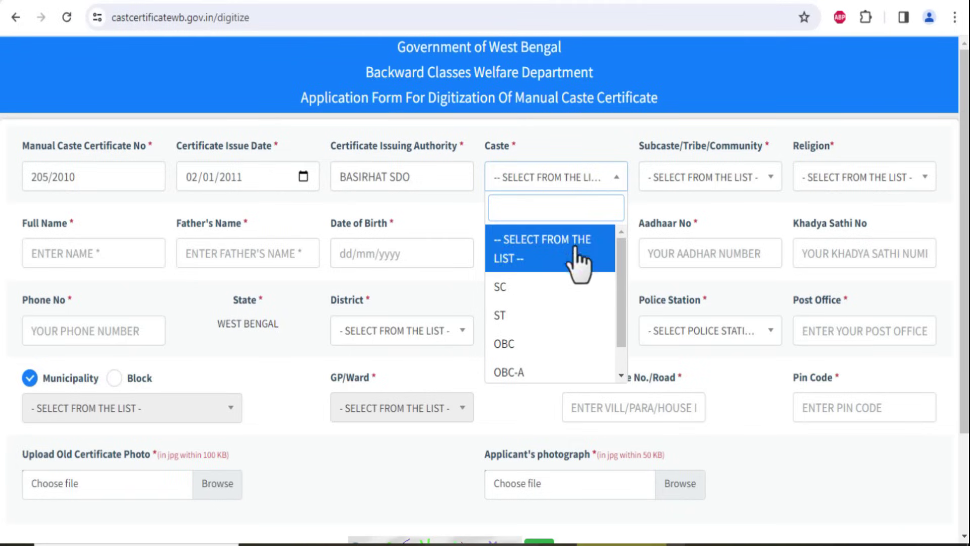
# Choose caste OBC-B, subcaste GOALA,GOPE and religion ISLAM
pyautogui.scroll(-1, 565, 324)
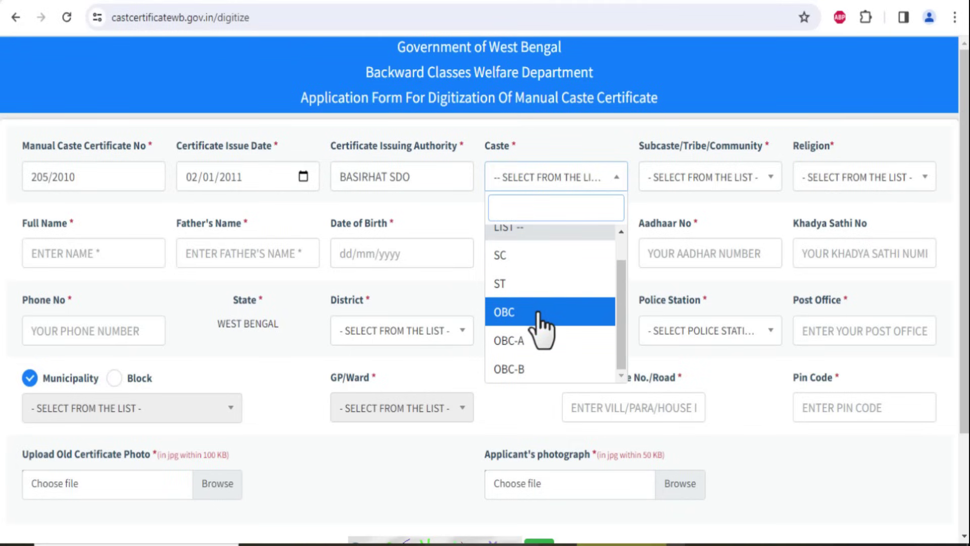
pyautogui.click(536, 376)
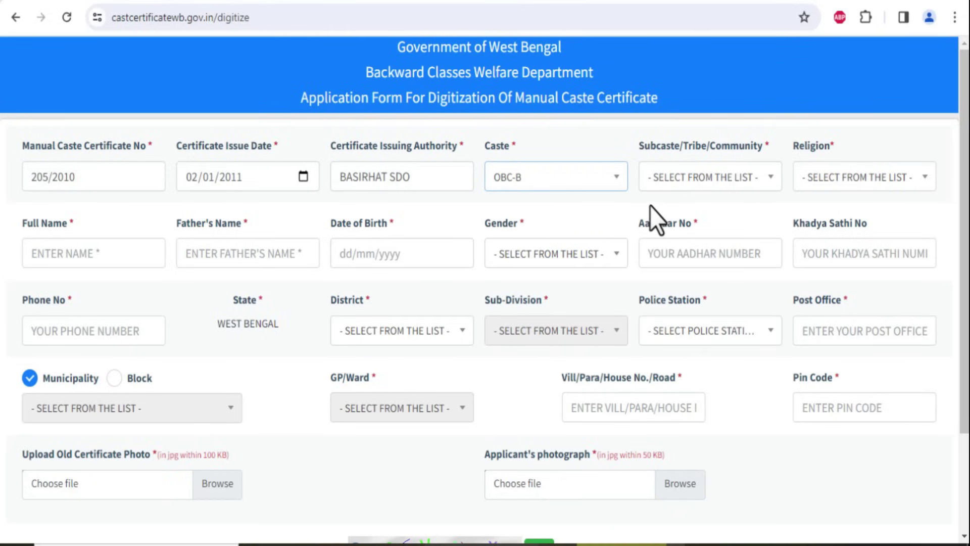
pyautogui.click(679, 187)
pyautogui.scroll(-3, 698, 314)
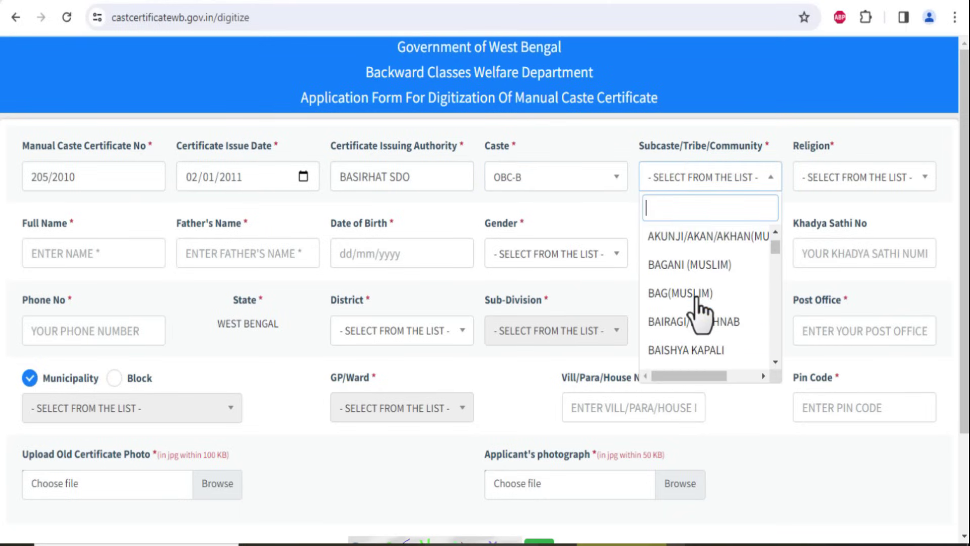
pyautogui.scroll(-5, 700, 313)
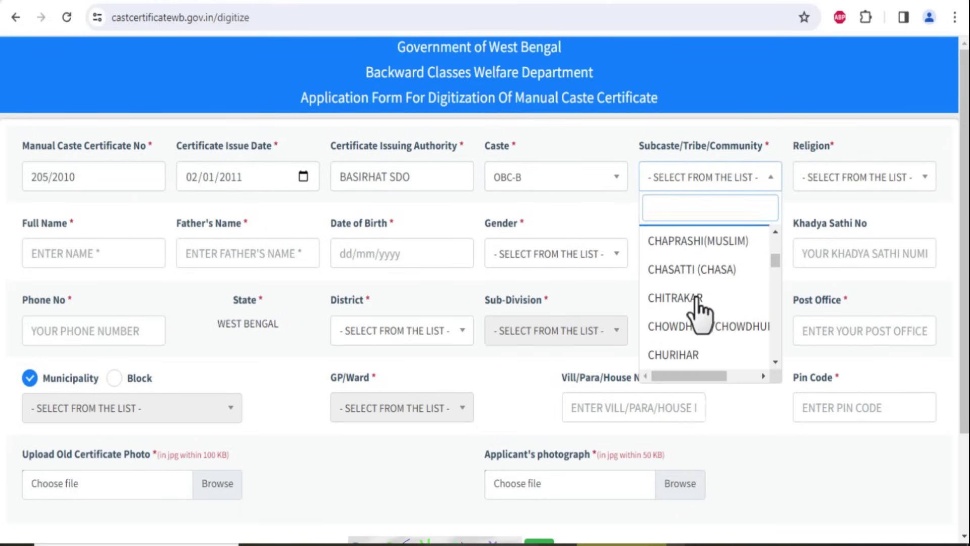
pyautogui.scroll(-3, 700, 311)
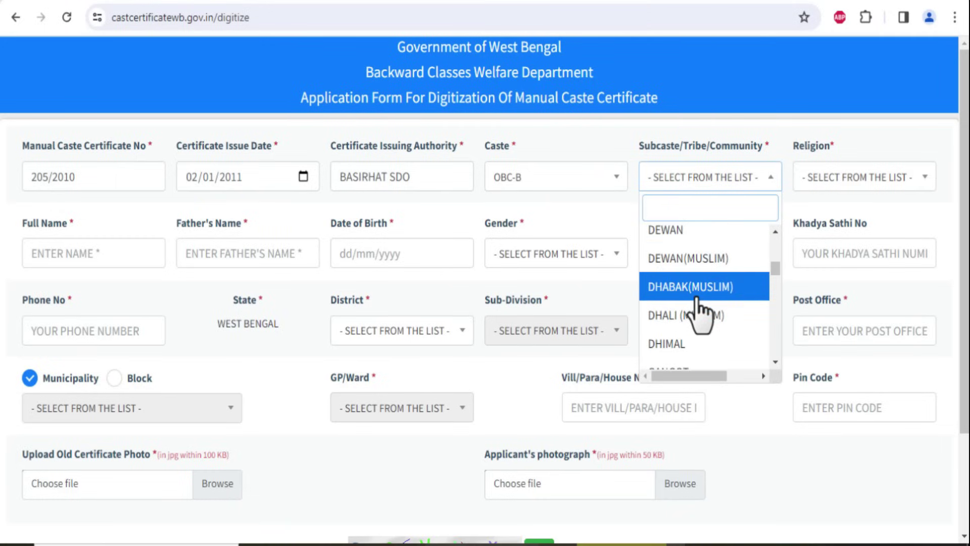
pyautogui.scroll(-3, 698, 318)
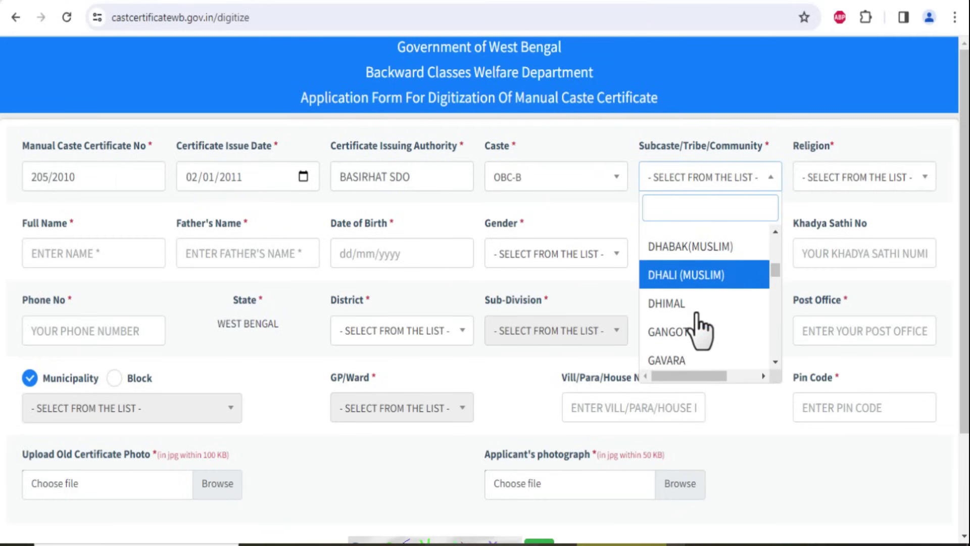
pyautogui.click(697, 324)
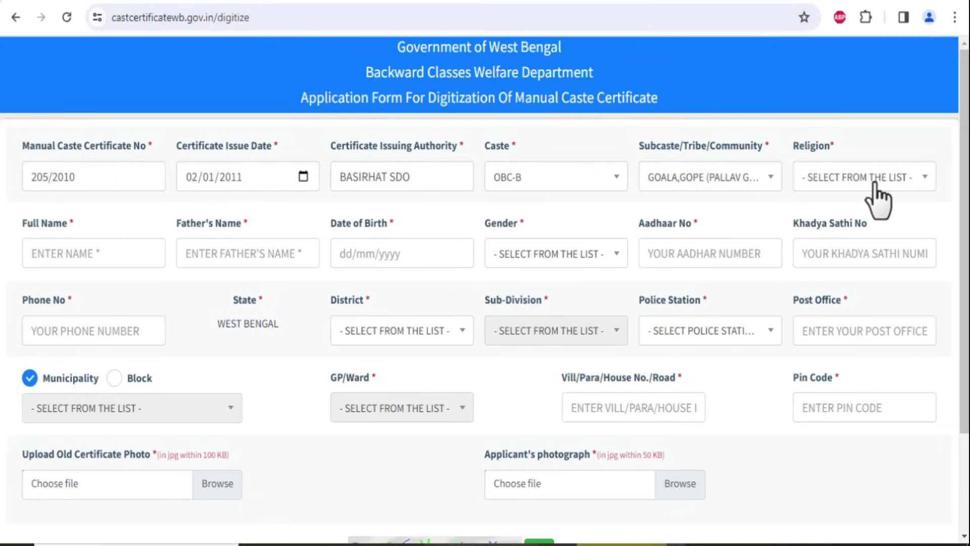
pyautogui.click(858, 181)
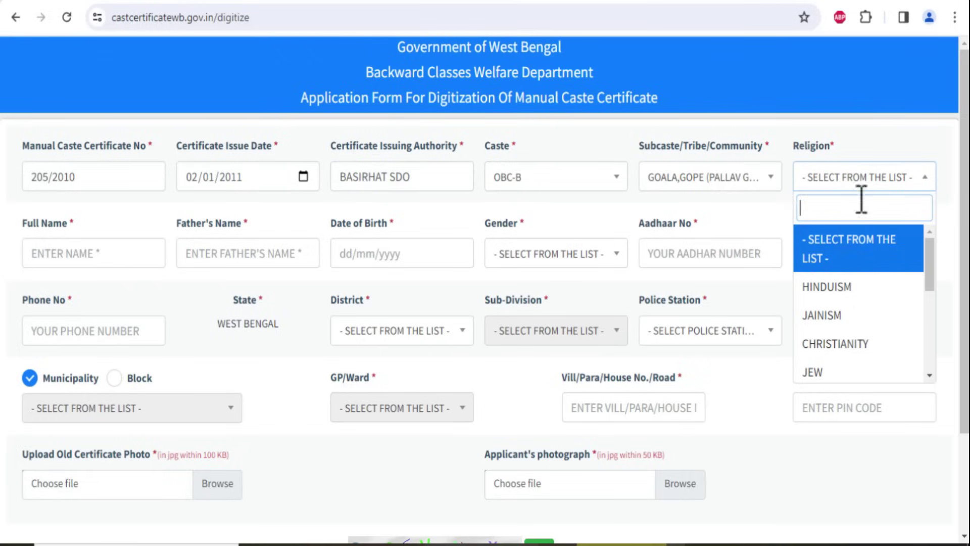
pyautogui.scroll(-2, 840, 292)
pyautogui.click(840, 329)
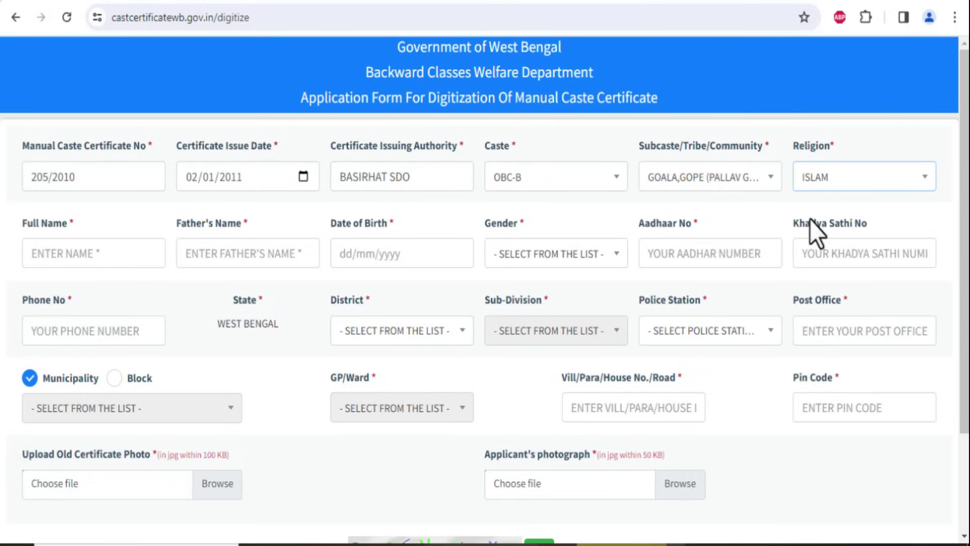
# Enter the applicant's full name and the father's name
pyautogui.click(59, 254)
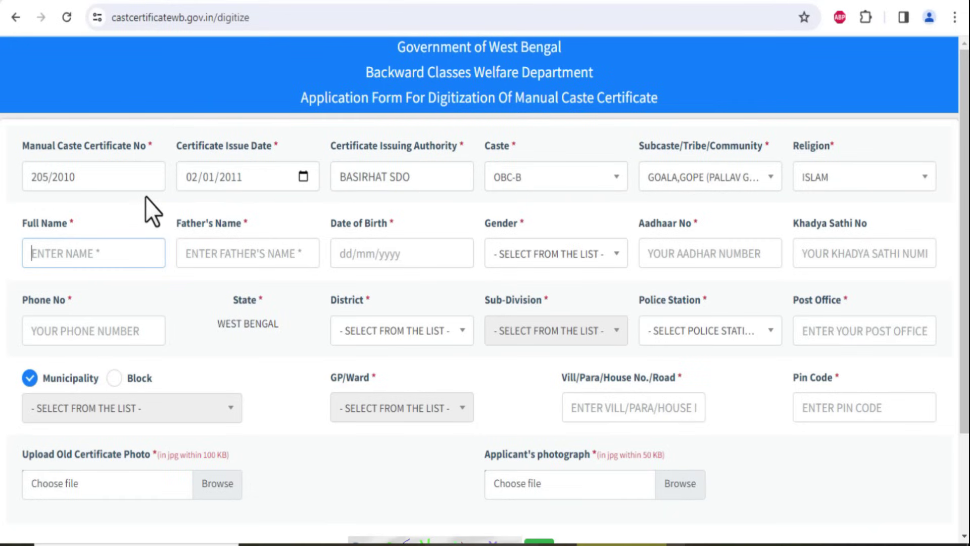
pyautogui.write('DEMO TEST')
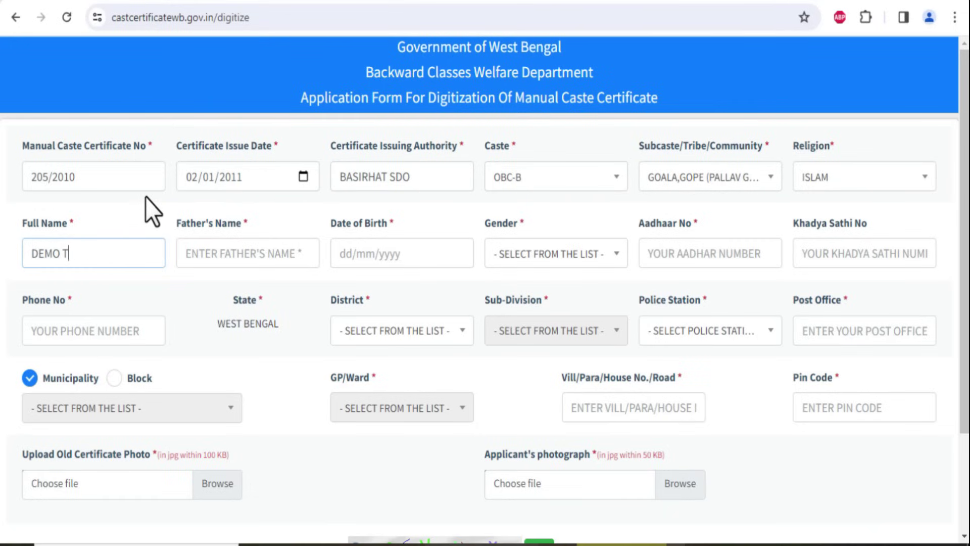
pyautogui.click(197, 249)
pyautogui.write('TEST ')
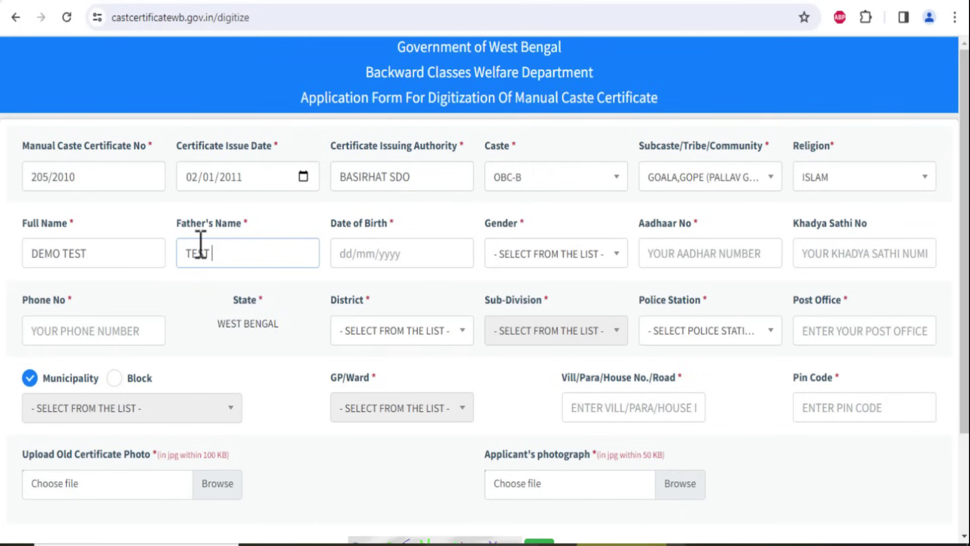
pyautogui.write('DEMO')
pyautogui.click(177, 293)
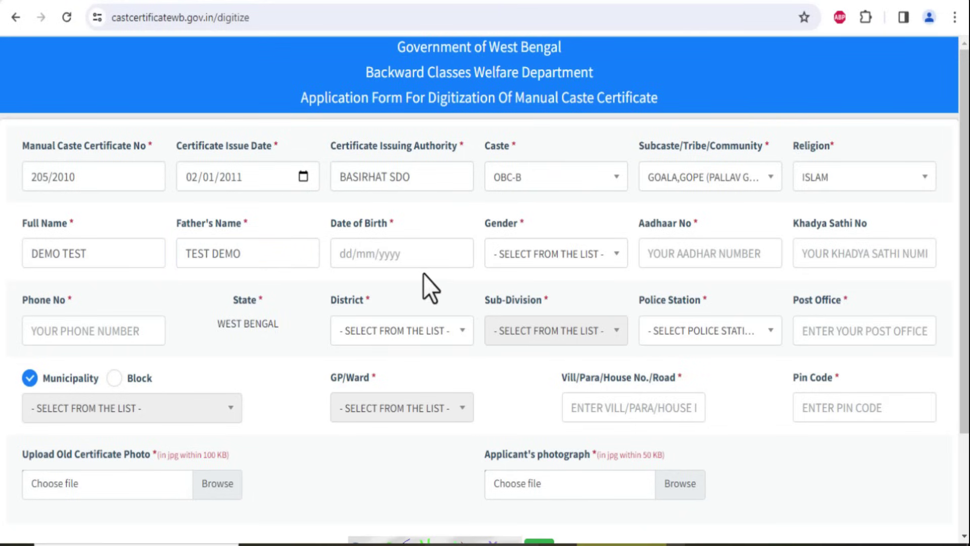
# Set the date of birth to 07/06/1995 and the gender to MALE
pyautogui.click(403, 260)
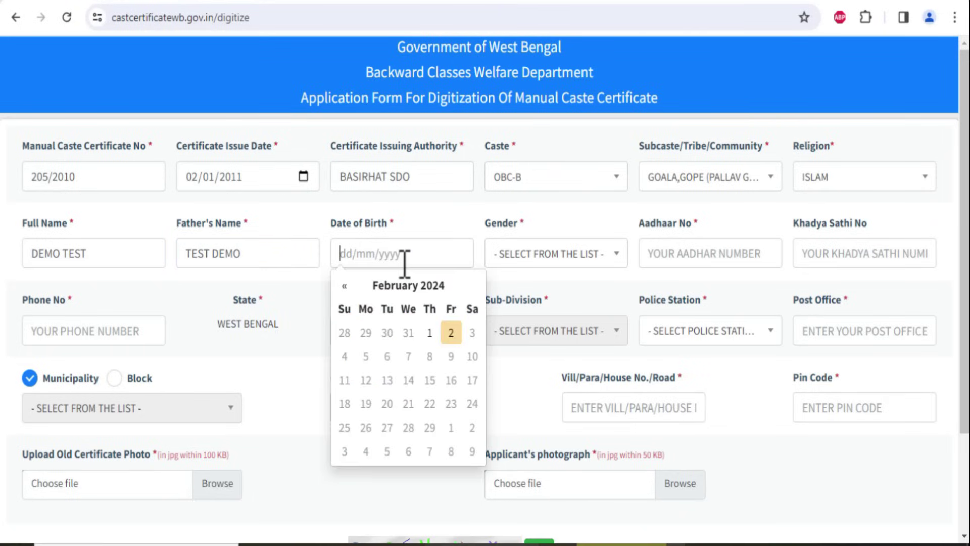
pyautogui.click(388, 287)
pyautogui.click(385, 287)
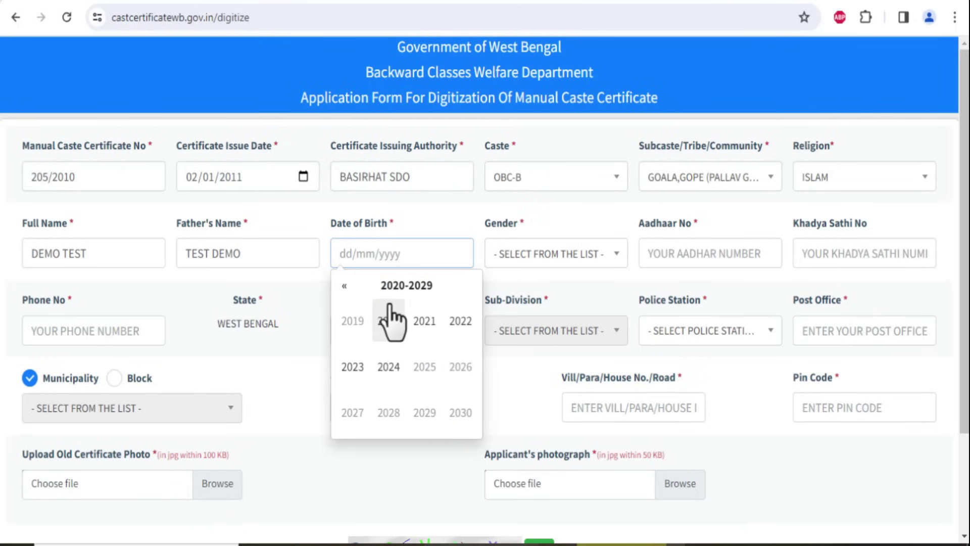
pyautogui.click(350, 286)
pyautogui.click(345, 286)
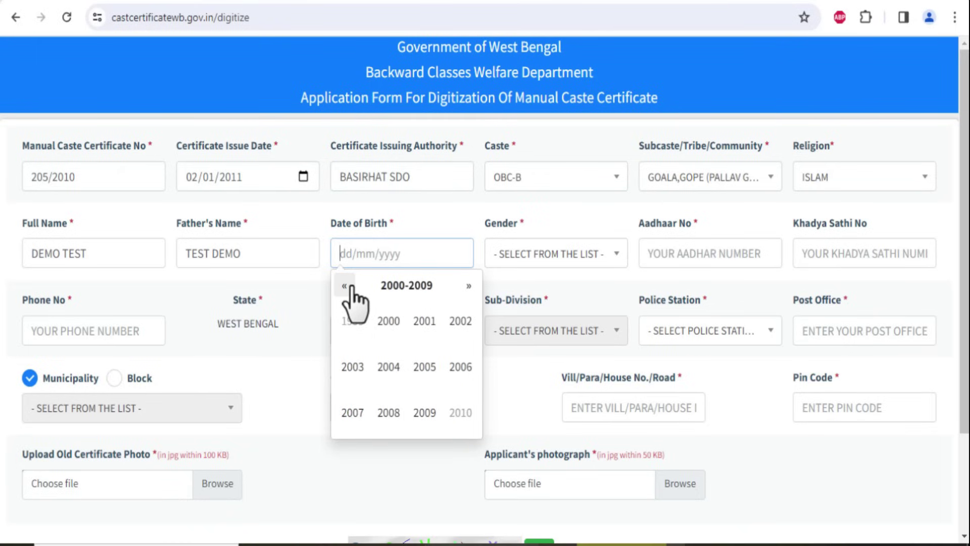
pyautogui.click(424, 413)
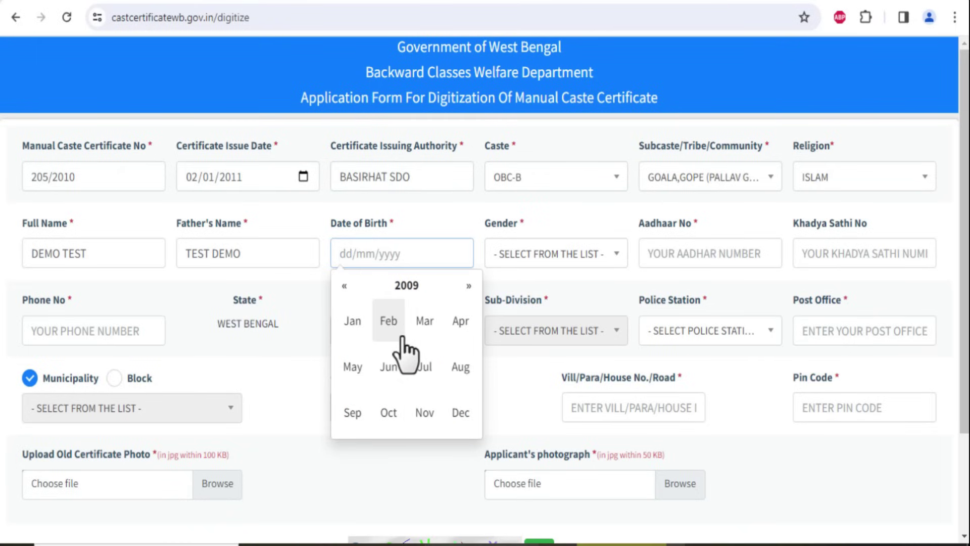
pyautogui.click(393, 360)
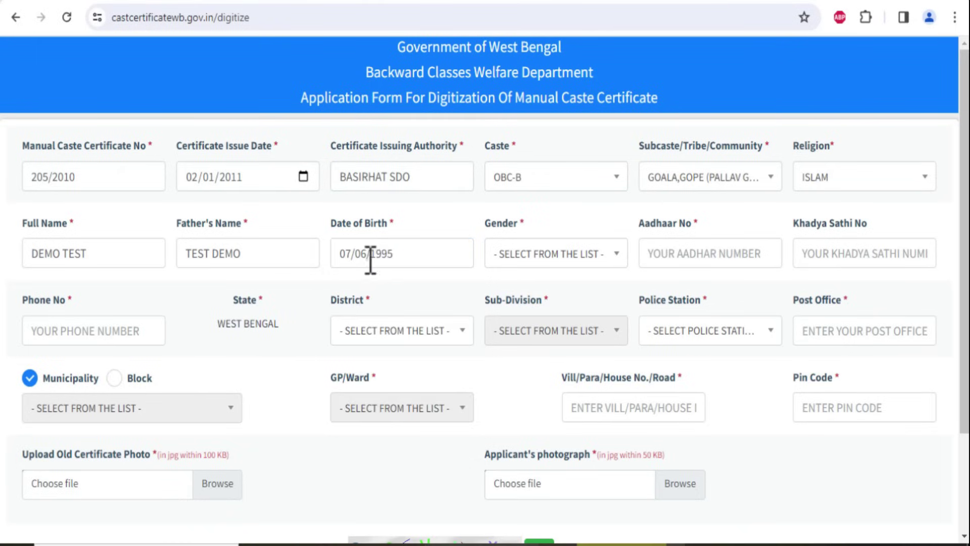
pyautogui.click(522, 258)
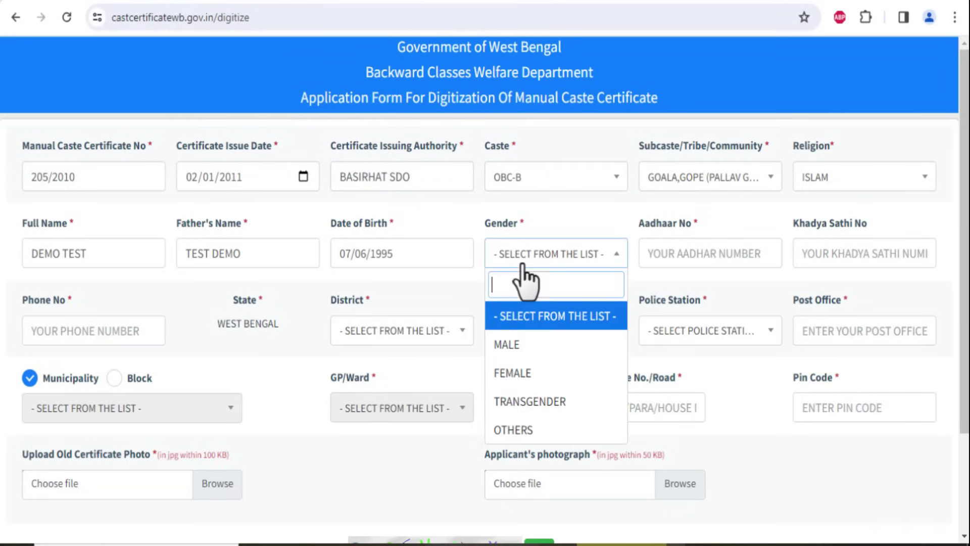
pyautogui.click(540, 351)
# Enter the Aadhaar and Khadya Sathi numbers, which trigger 12- and 16-digit validation errors
pyautogui.click(701, 261)
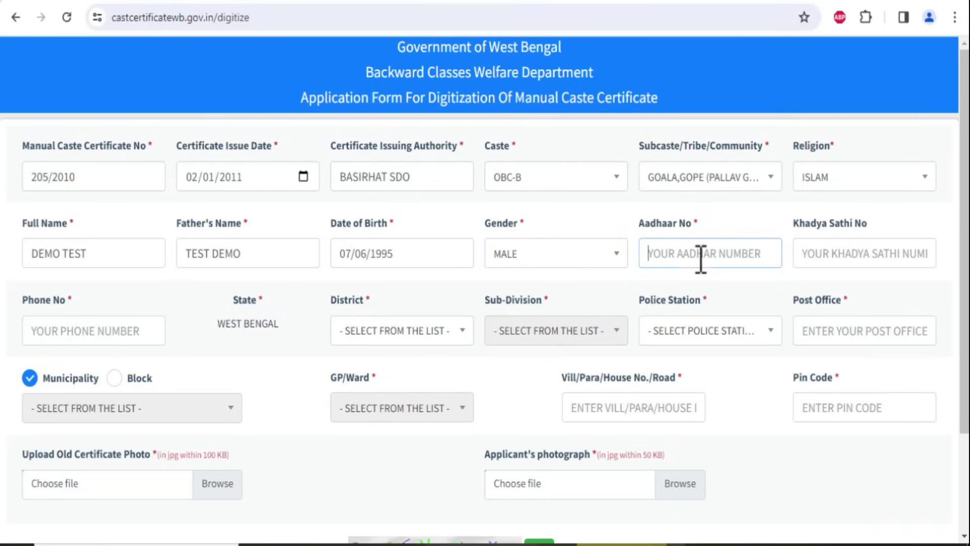
pyautogui.write('000000000000')
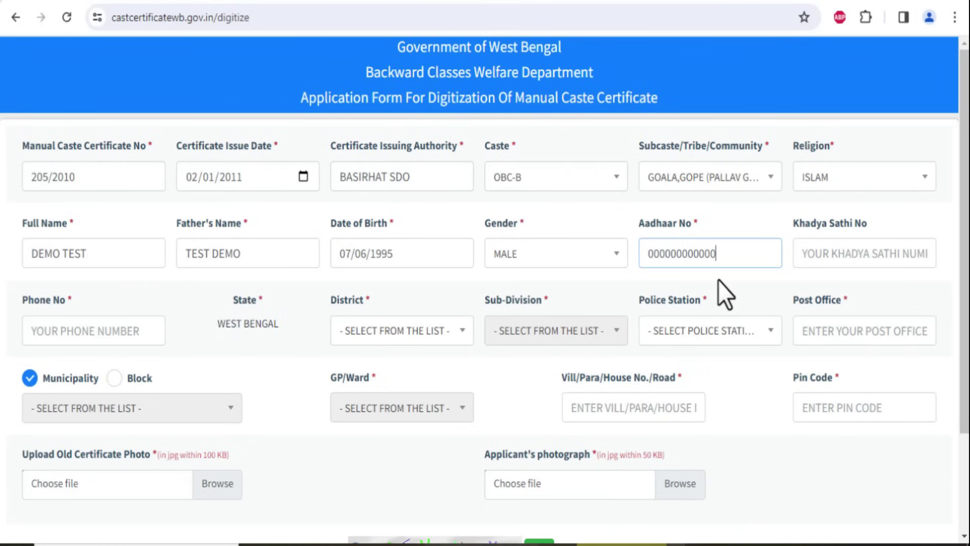
pyautogui.click(723, 280)
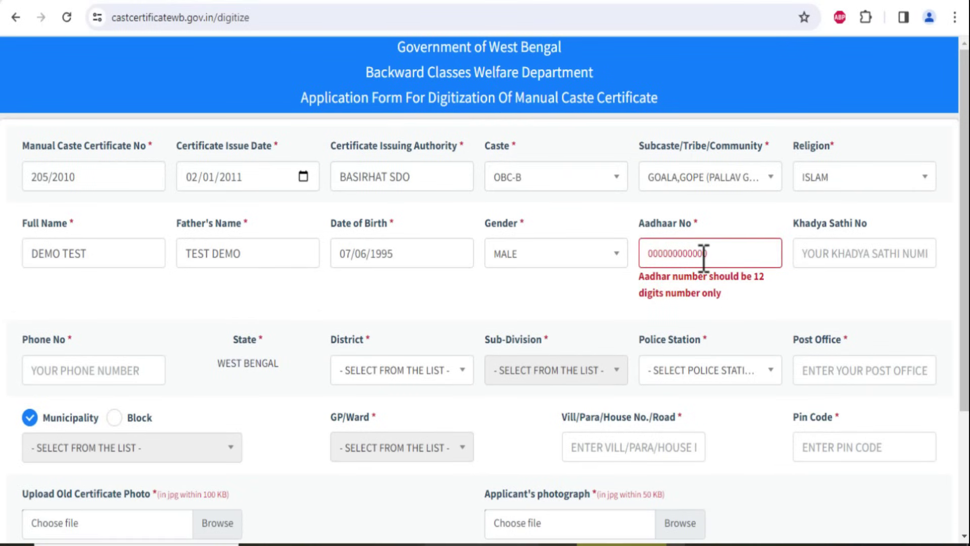
pyautogui.click(837, 265)
pyautogui.write('25440000')
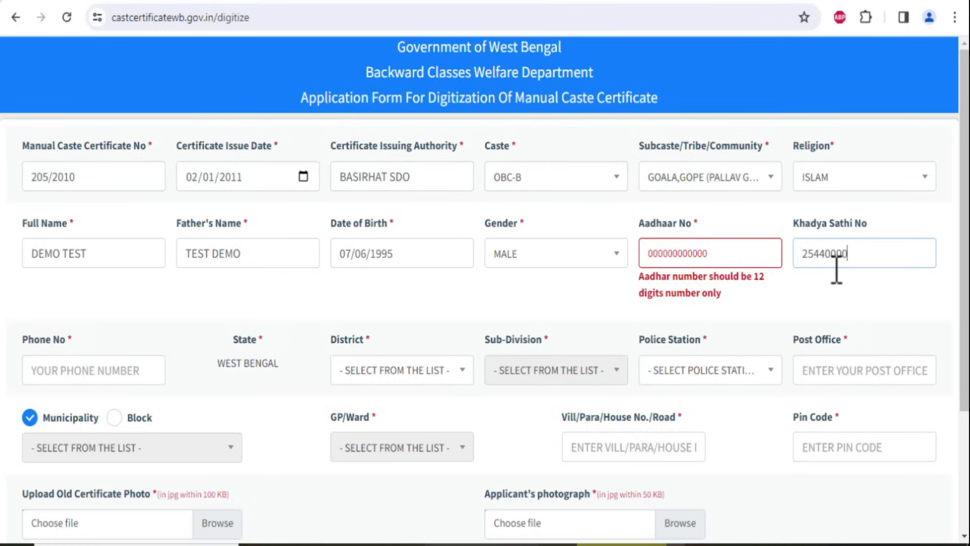
pyautogui.click(802, 296)
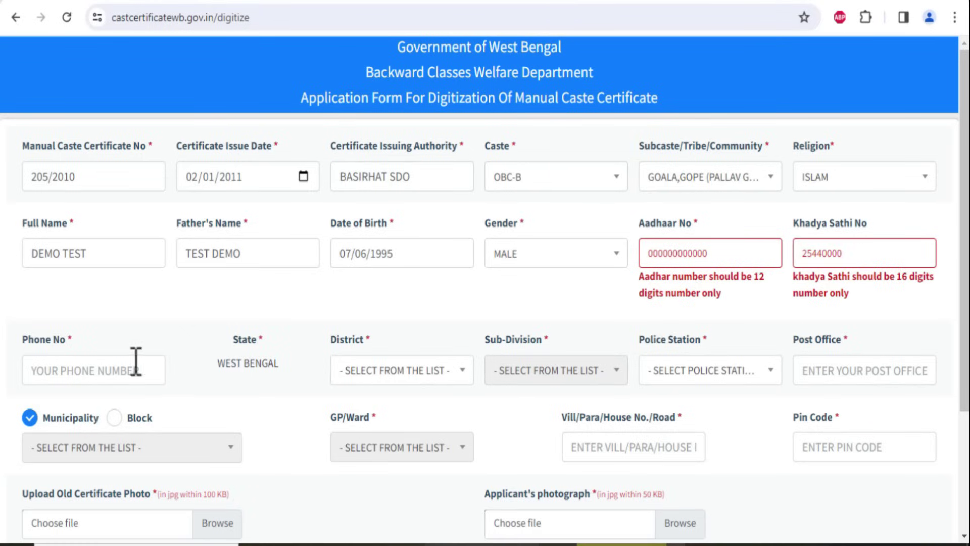
pyautogui.scroll(-3, 117, 364)
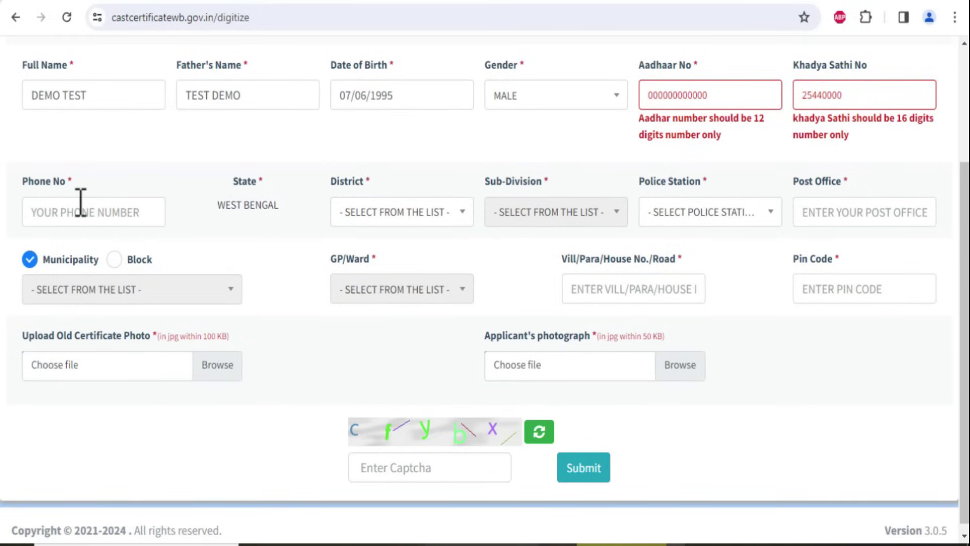
# Enter the phone number and choose NORTH 24 PARGANAS as the district
pyautogui.click(81, 203)
pyautogui.write('8000000000')
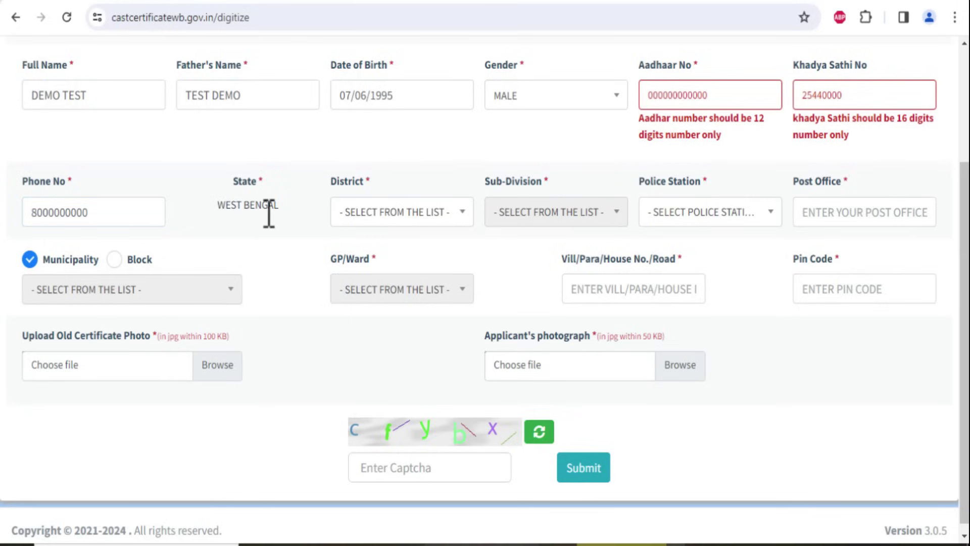
pyautogui.click(383, 213)
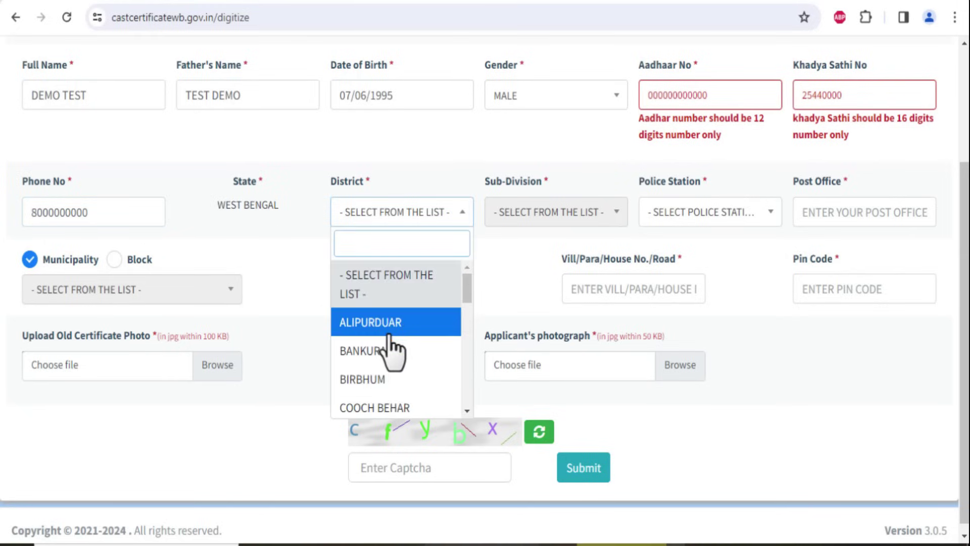
pyautogui.scroll(-8, 387, 354)
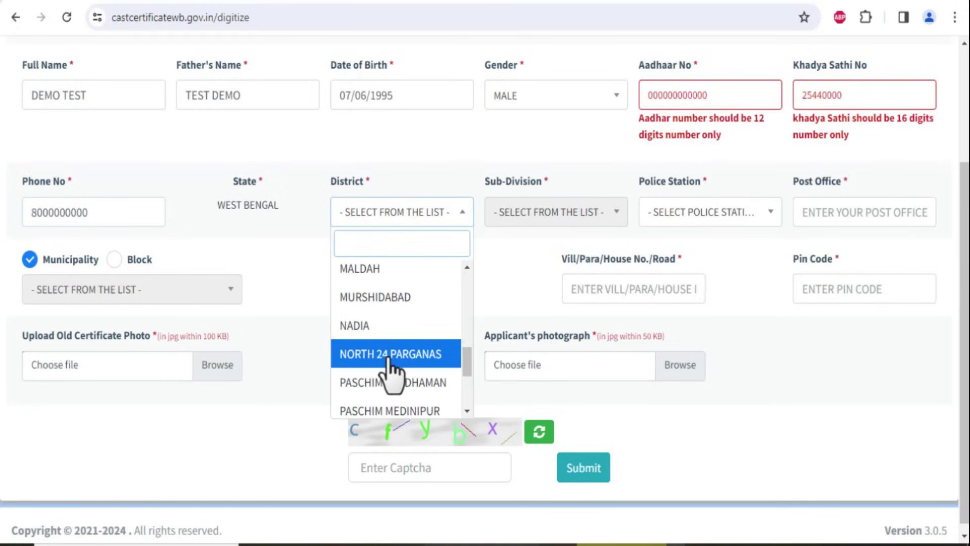
pyautogui.click(389, 367)
# Set sub-division BASIRHAT, police station BADURIA and post office BADURIA
pyautogui.click(556, 220)
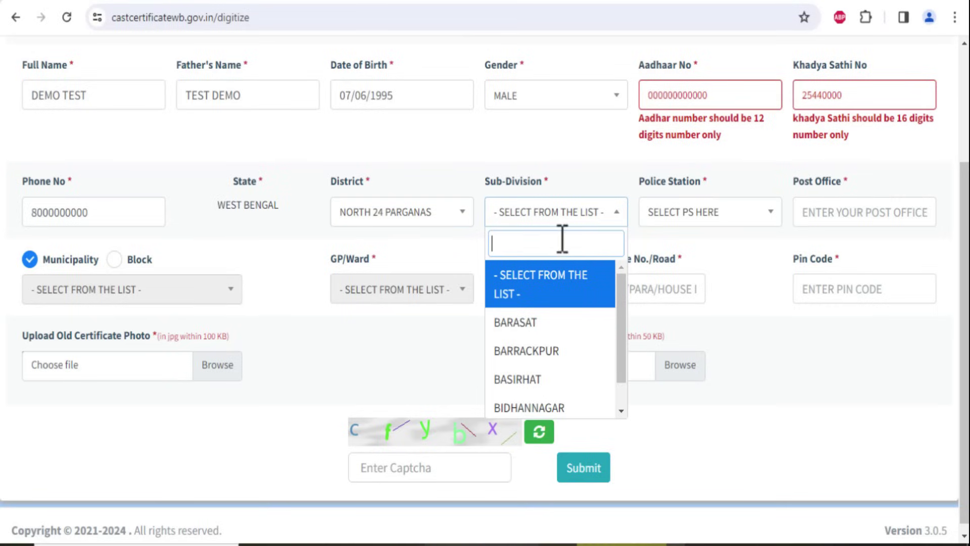
pyautogui.click(546, 380)
pyautogui.click(675, 222)
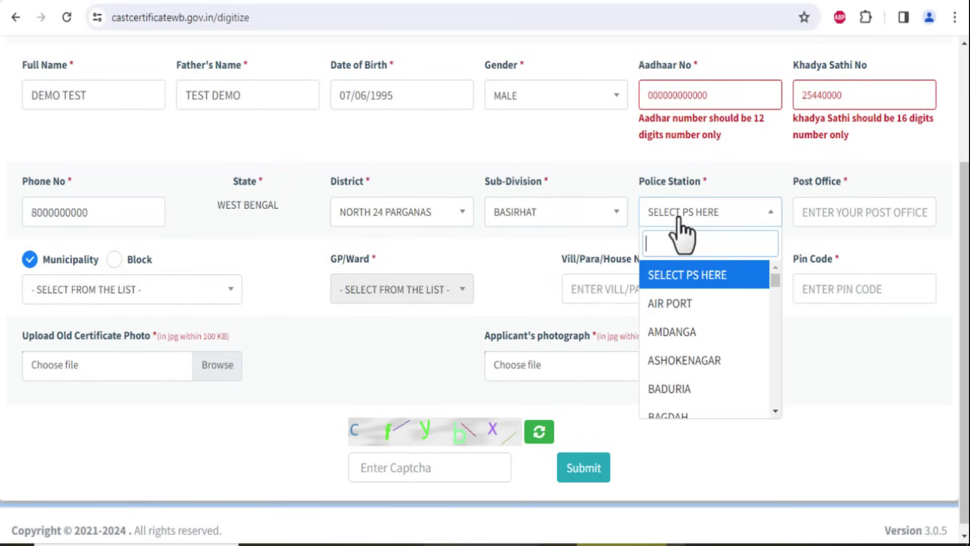
pyautogui.click(690, 390)
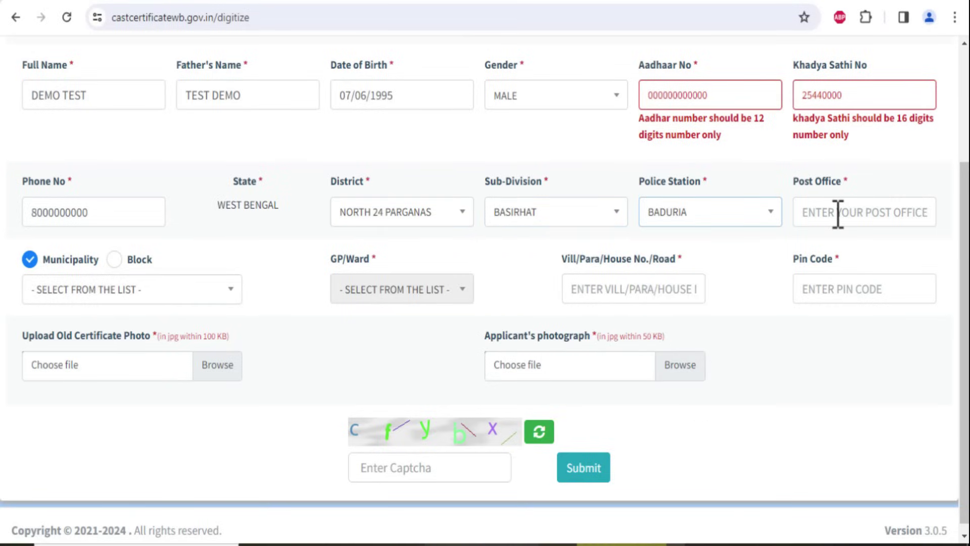
pyautogui.click(871, 213)
pyautogui.write('BADURIA')
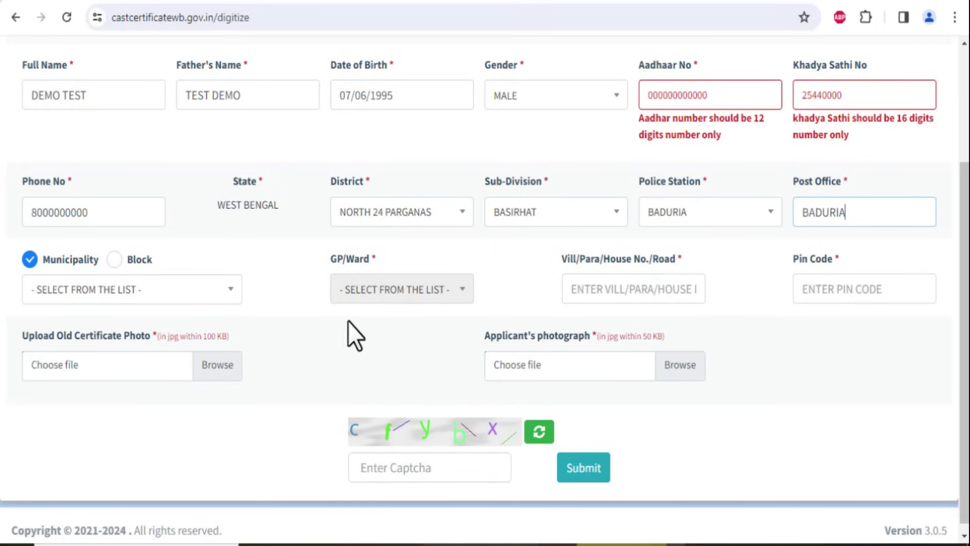
pyautogui.click(195, 295)
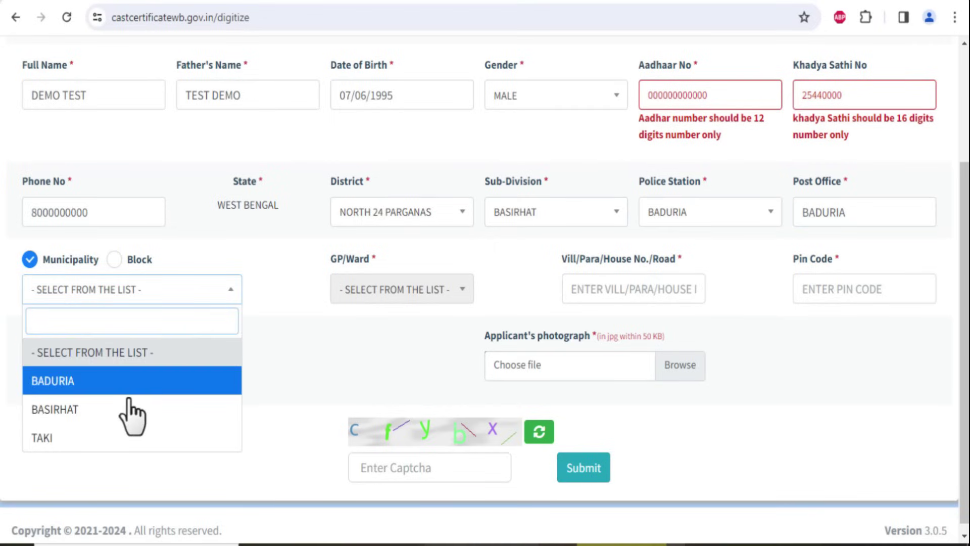
# Set the municipality to BADURIA and the GP/Ward to WARD NO 09
pyautogui.click(96, 385)
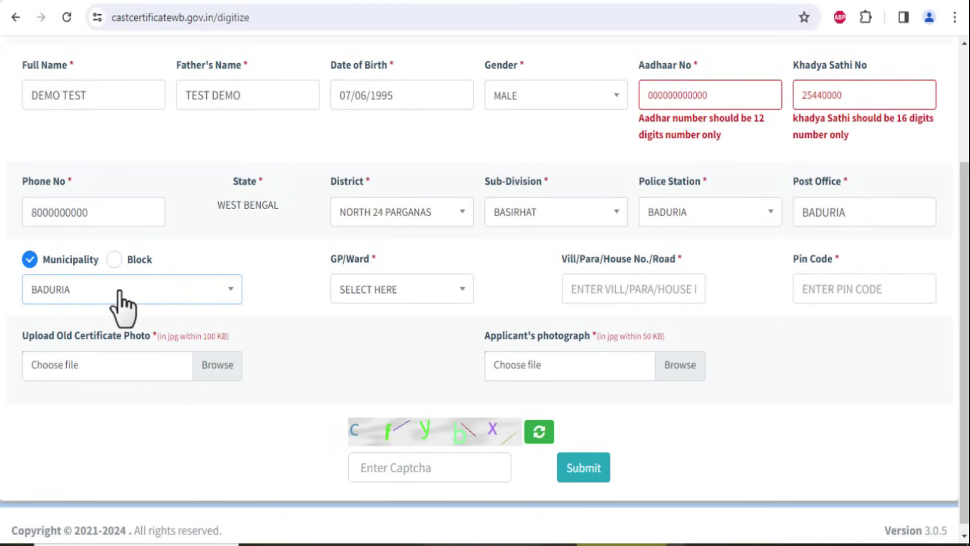
pyautogui.click(355, 292)
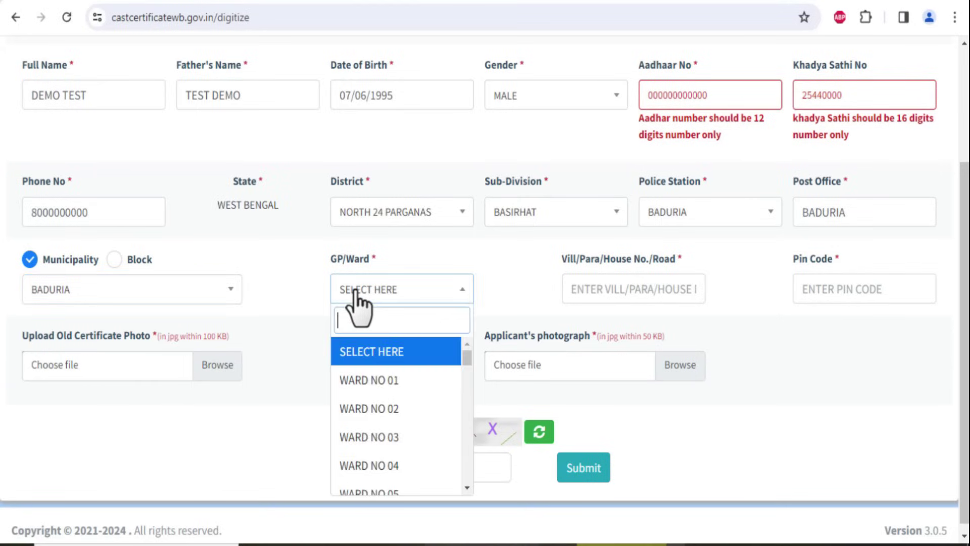
pyautogui.scroll(-3, 384, 442)
pyautogui.scroll(-1, 383, 439)
pyautogui.click(383, 448)
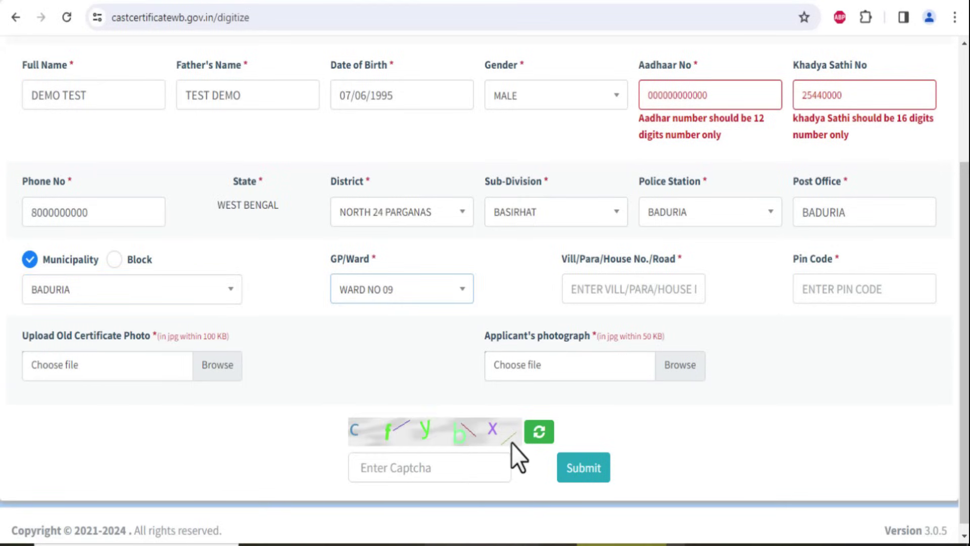
pyautogui.click(428, 349)
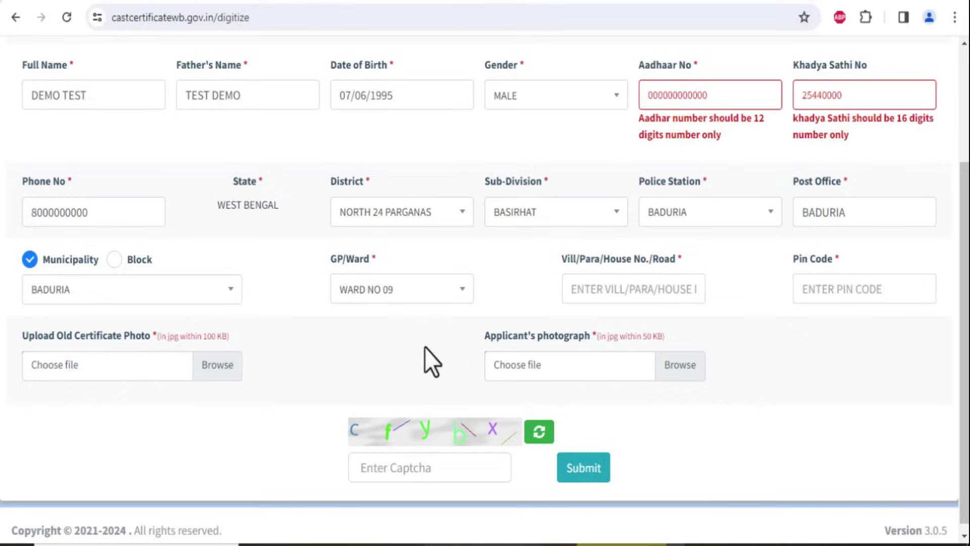
# Enter the village/road address and the pin code
pyautogui.click(672, 290)
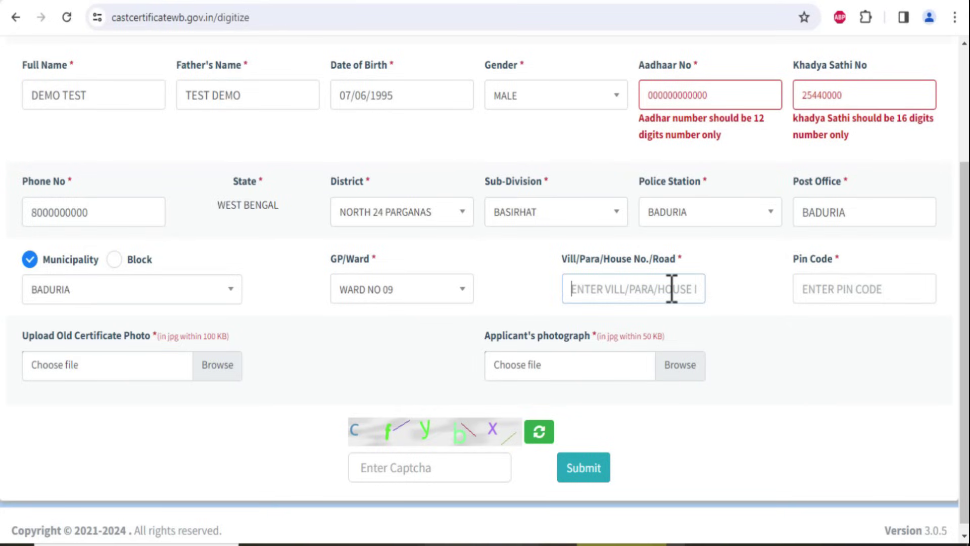
pyautogui.write('BADURIA')
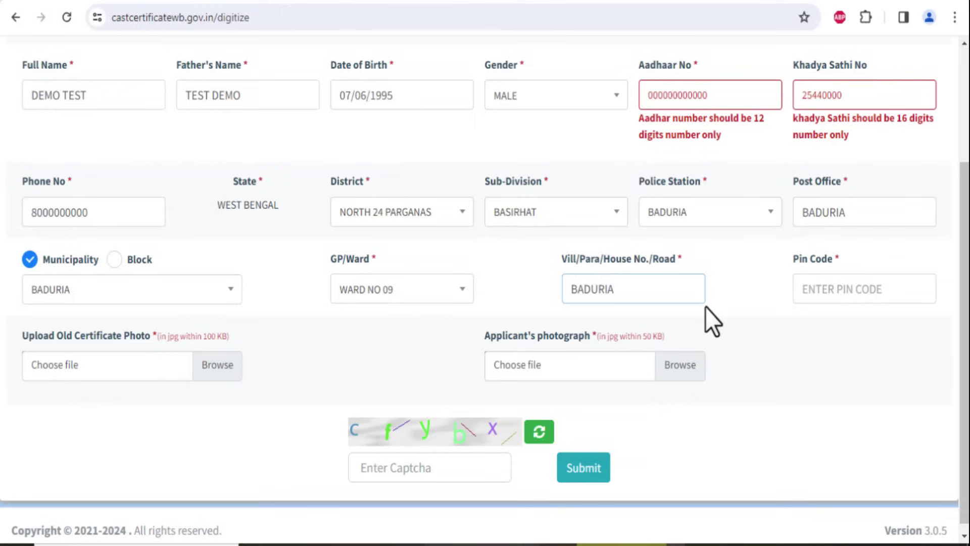
pyautogui.click(841, 298)
pyautogui.write('743401')
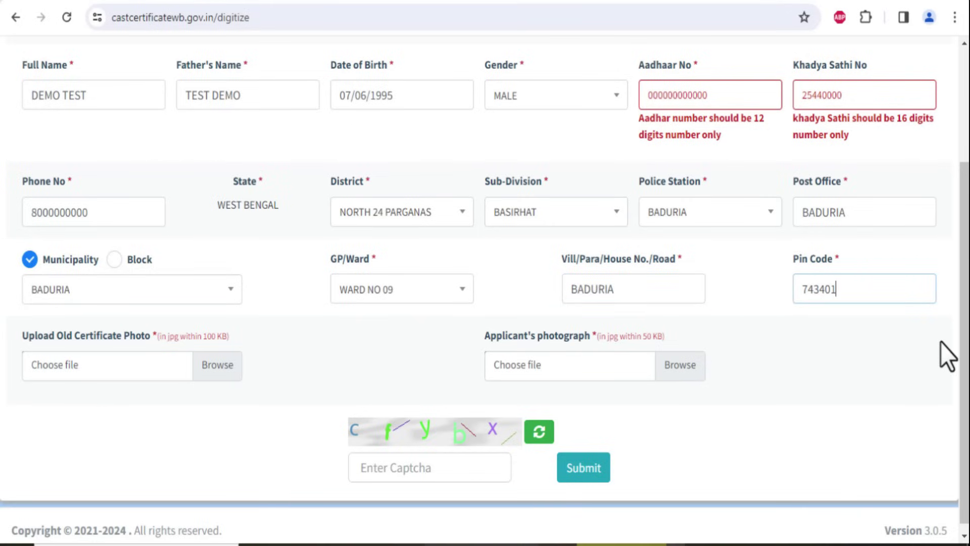
pyautogui.click(881, 363)
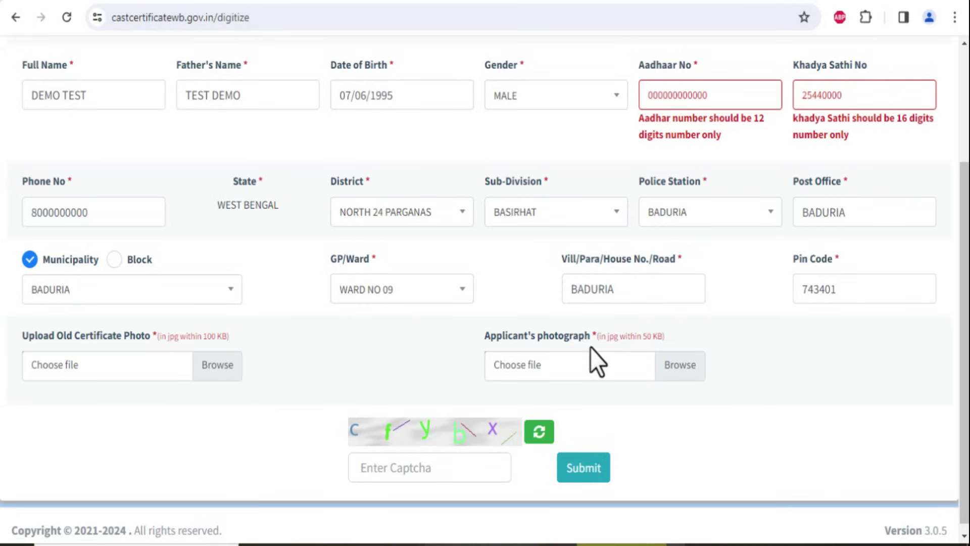
# Fill in the captcha and submit the digitization application, then scroll through the result
pyautogui.click(448, 461)
pyautogui.write('cfy')
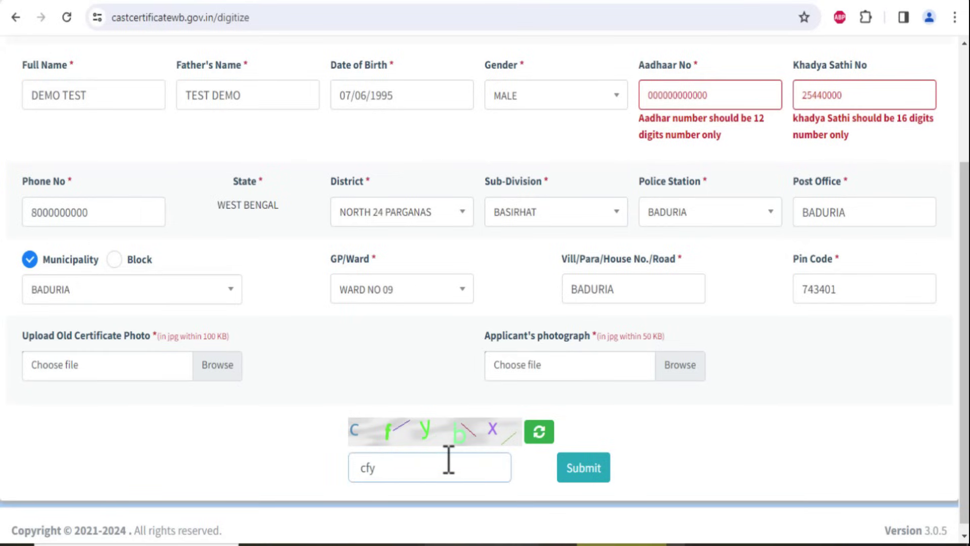
pyautogui.write('bx')
pyautogui.click(586, 478)
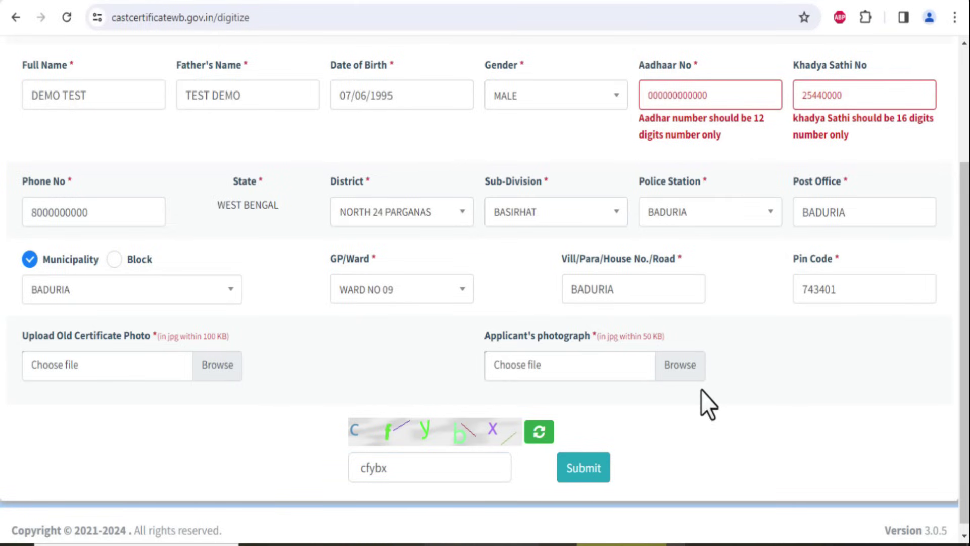
pyautogui.scroll(3, 702, 390)
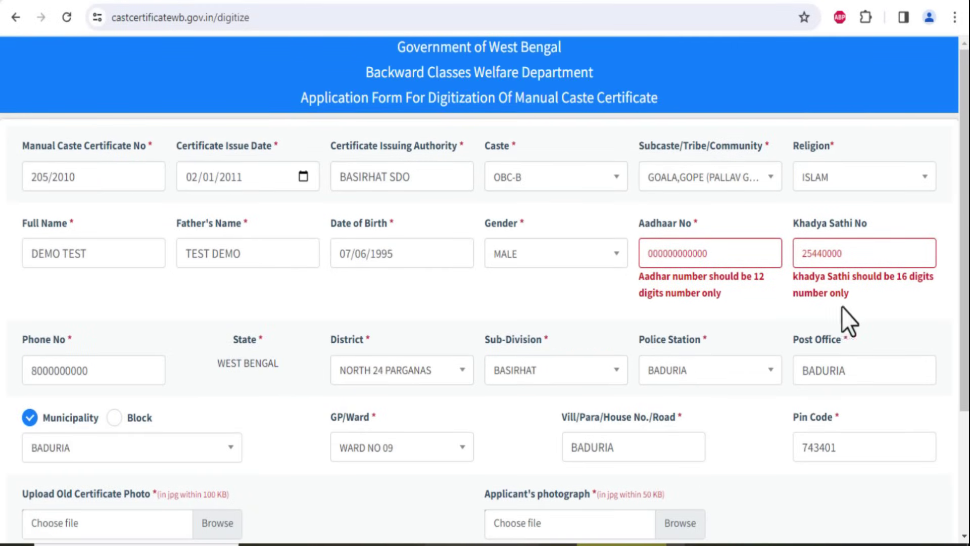
pyautogui.scroll(-1, 965, 333)
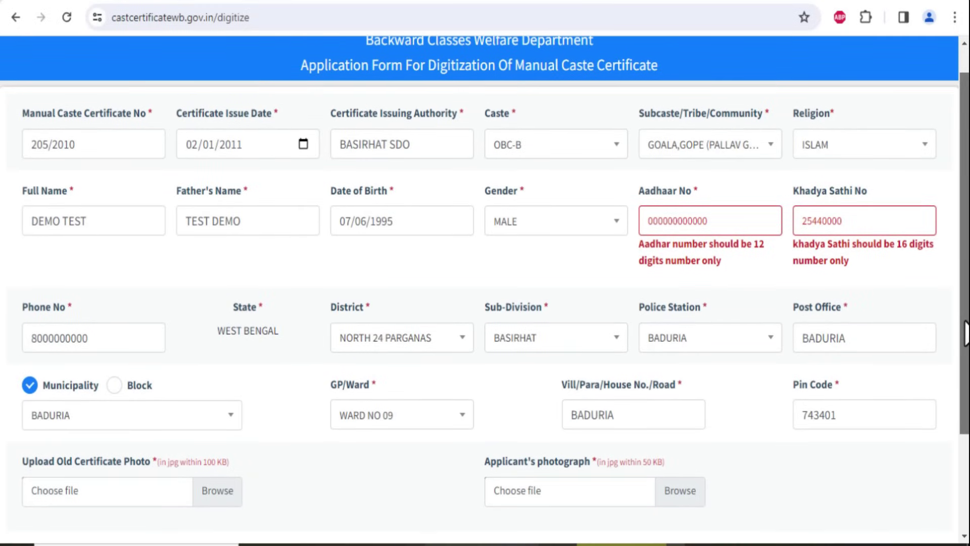
pyautogui.moveTo(966, 334); pyautogui.dragTo(966, 427)
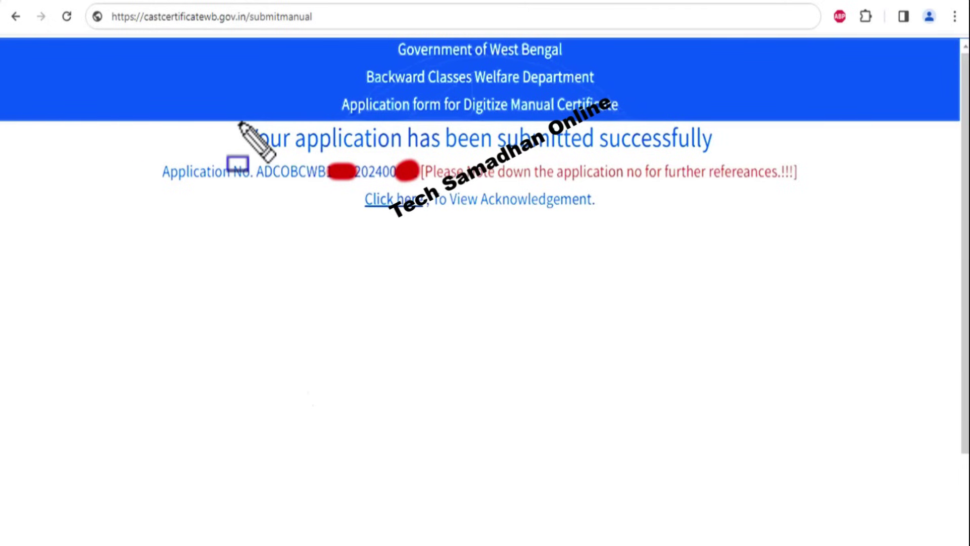
# Highlight the confirmation text to note the application number, then dismiss it
pyautogui.moveTo(239, 122)
pyautogui.mouseDown()
pyautogui.moveTo(425, 147)
pyautogui.moveTo(722, 152)
pyautogui.mouseUp()
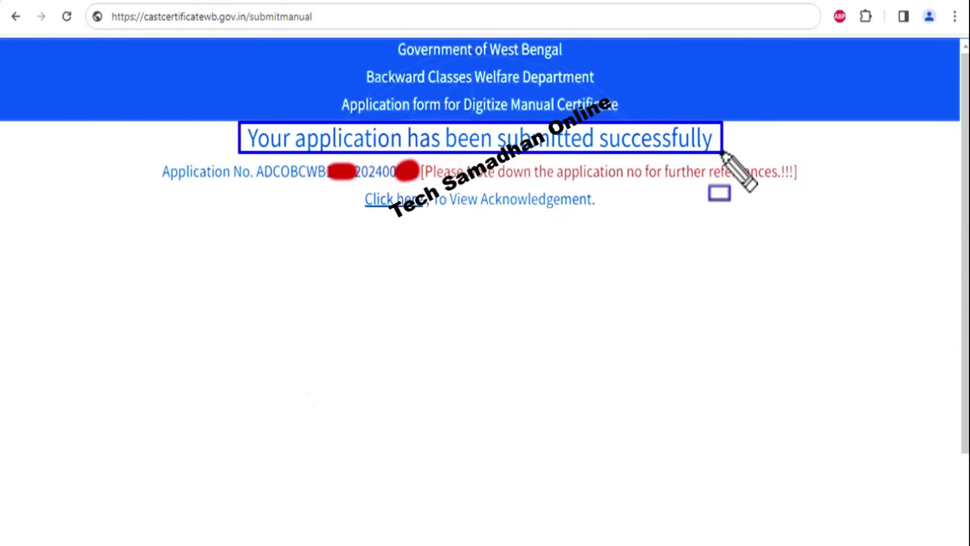
pyautogui.moveTo(158, 155); pyautogui.dragTo(407, 181)
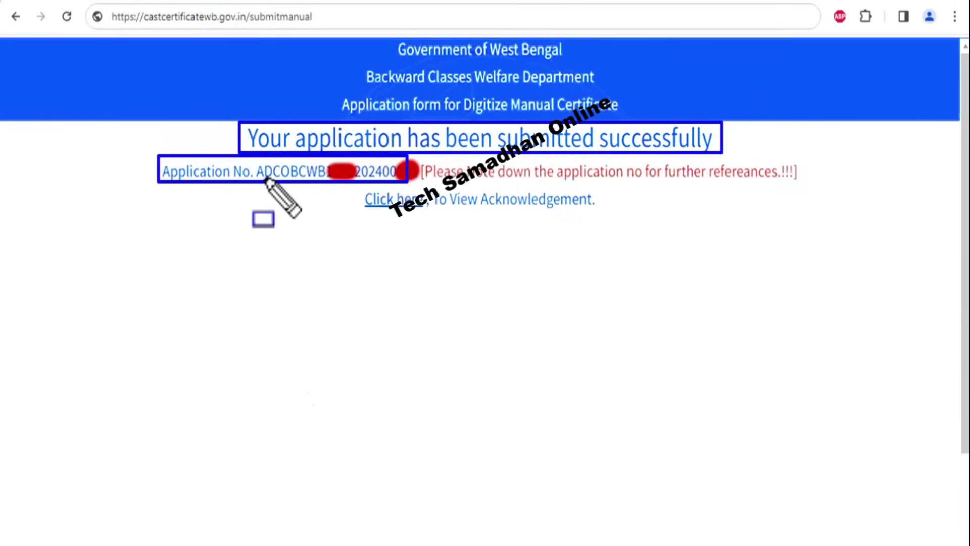
pyautogui.moveTo(255, 162)
pyautogui.mouseDown()
pyautogui.moveTo(283, 174)
pyautogui.moveTo(402, 183)
pyautogui.mouseUp()
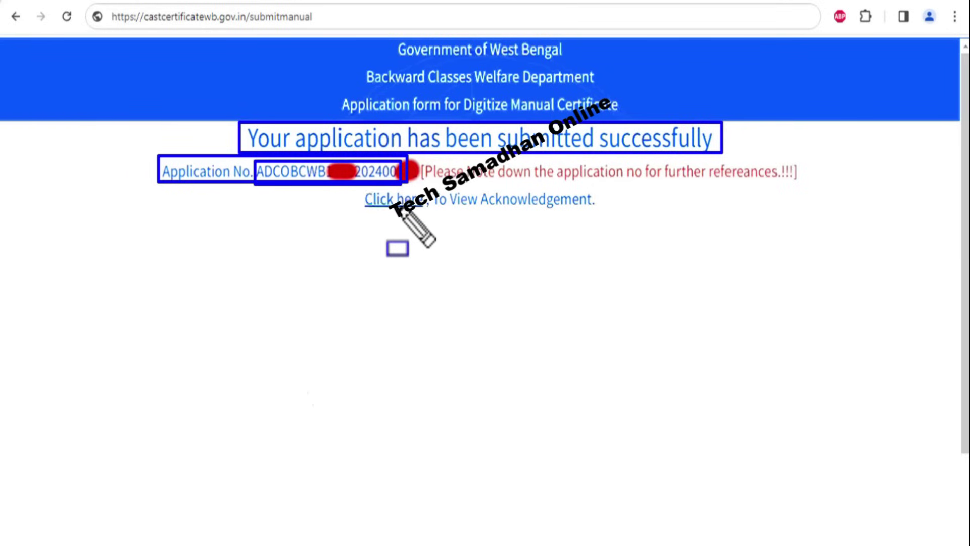
pyautogui.moveTo(356, 190); pyautogui.dragTo(426, 214)
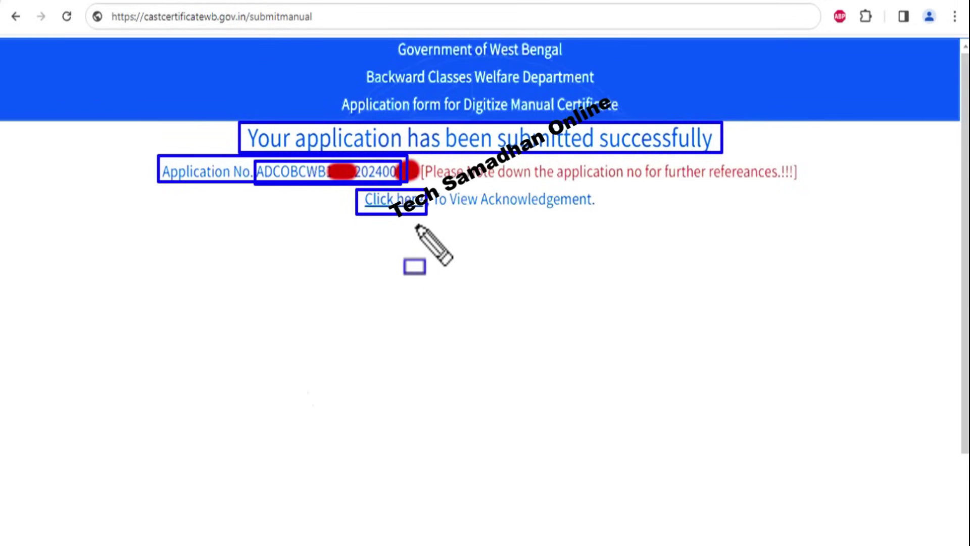
pyautogui.press('Escape')
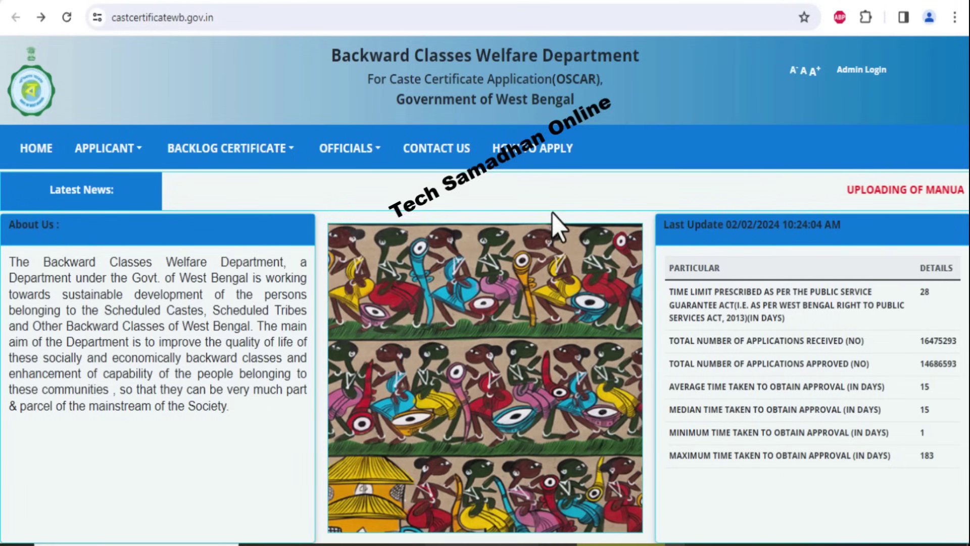
# Open the BACKLOG CERTIFICATE digitization status check and search the pasted application number
pyautogui.moveTo(279, 152)
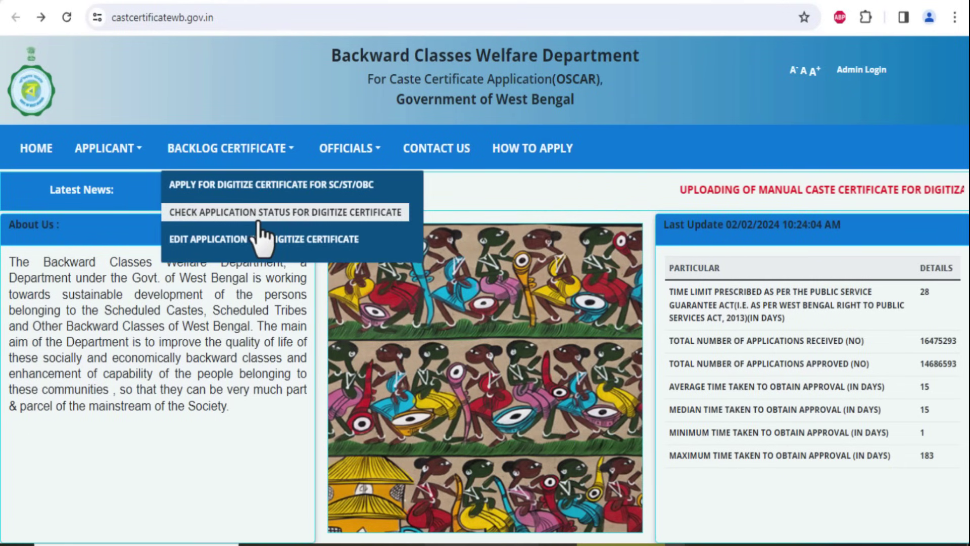
pyautogui.click(301, 219)
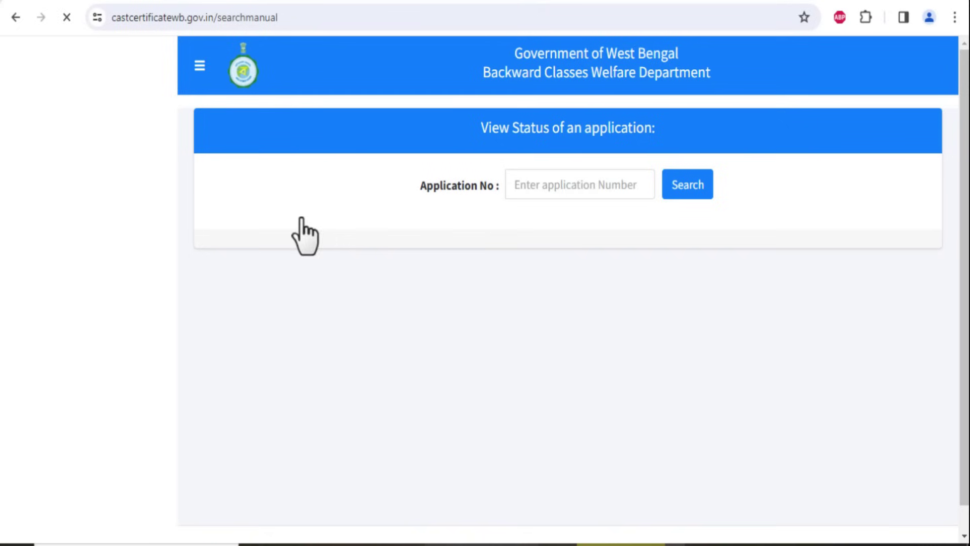
pyautogui.click(550, 192)
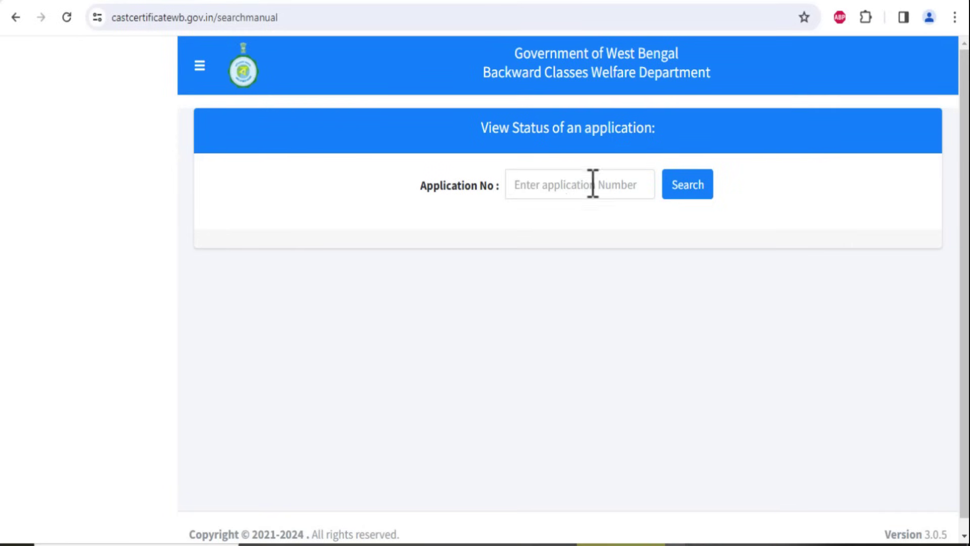
pyautogui.click(568, 190)
pyautogui.hotkey('ctrl', 'v')
pyautogui.click(690, 186)
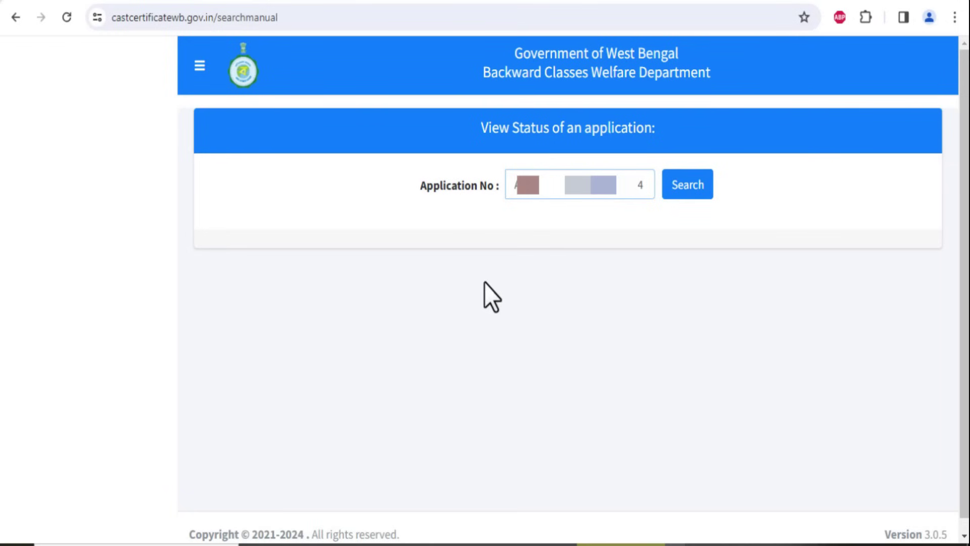
# Confirm the application shows the OBC-A category and Pending status, then return to the home page
pyautogui.click(686, 196)
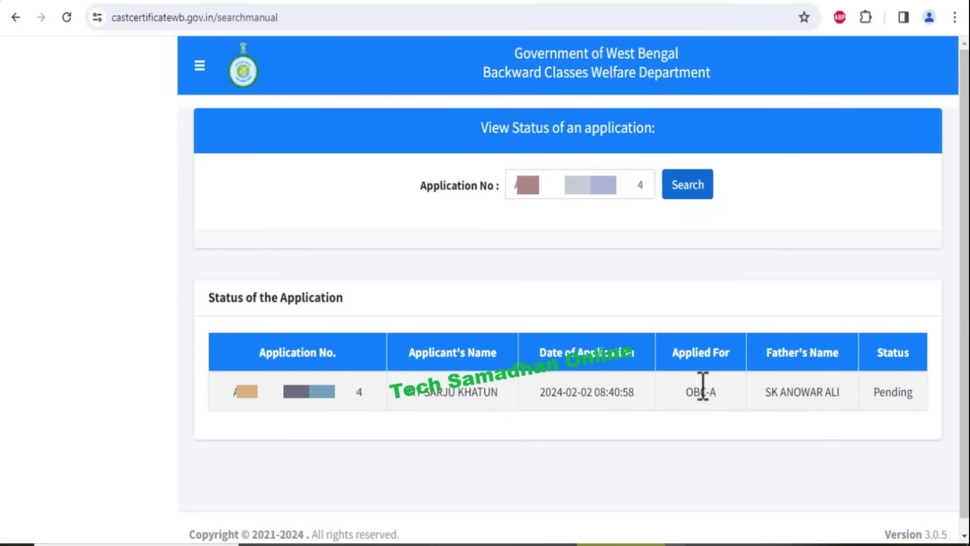
pyautogui.moveTo(686, 396); pyautogui.dragTo(718, 396)
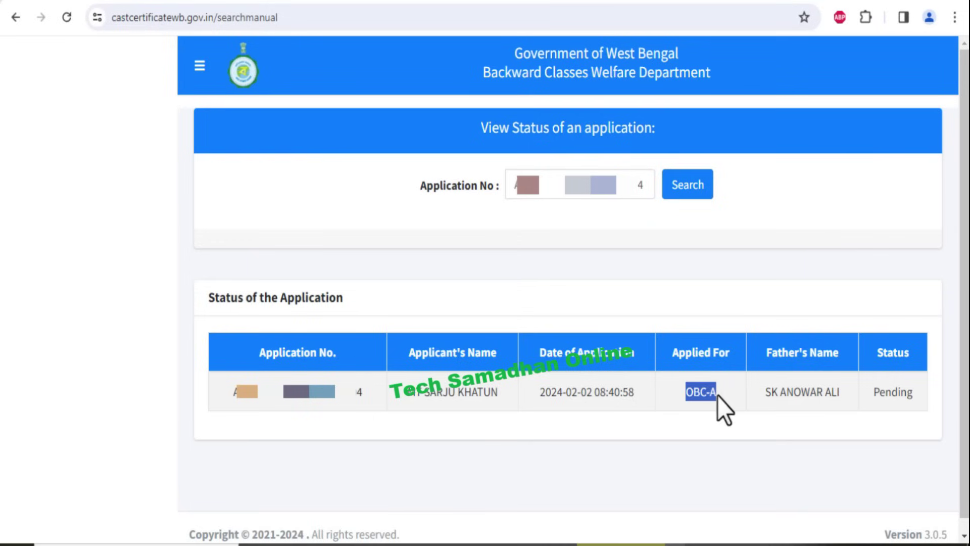
pyautogui.moveTo(783, 394); pyautogui.dragTo(913, 398)
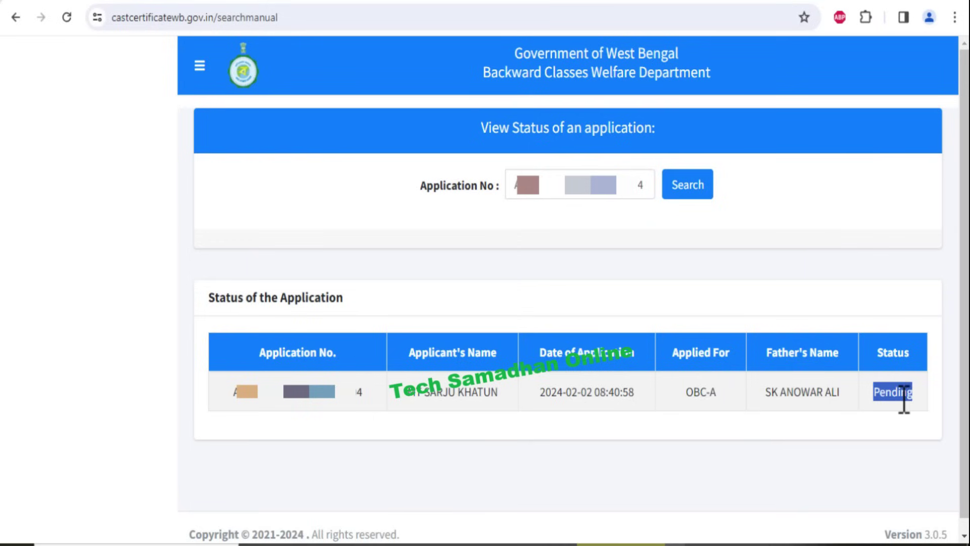
pyautogui.click(904, 403)
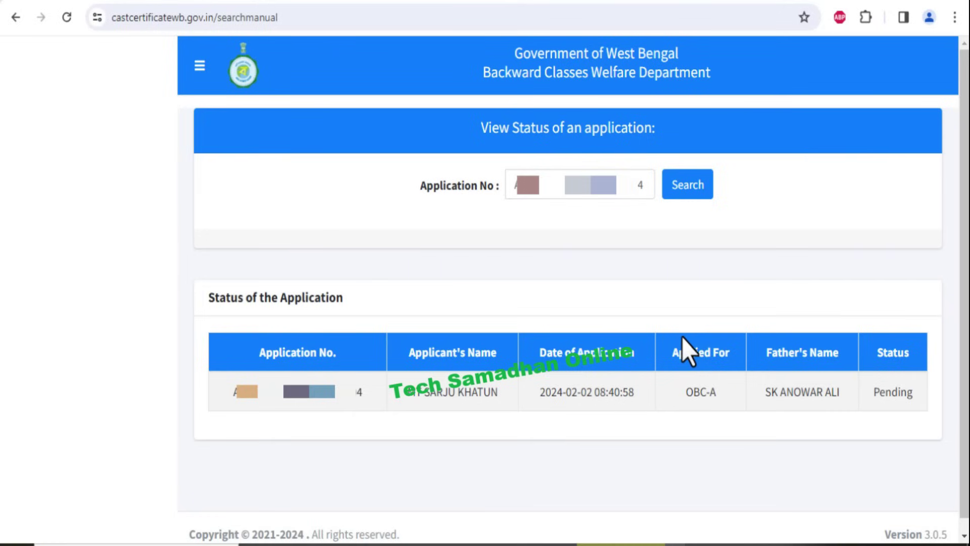
pyautogui.click(17, 22)
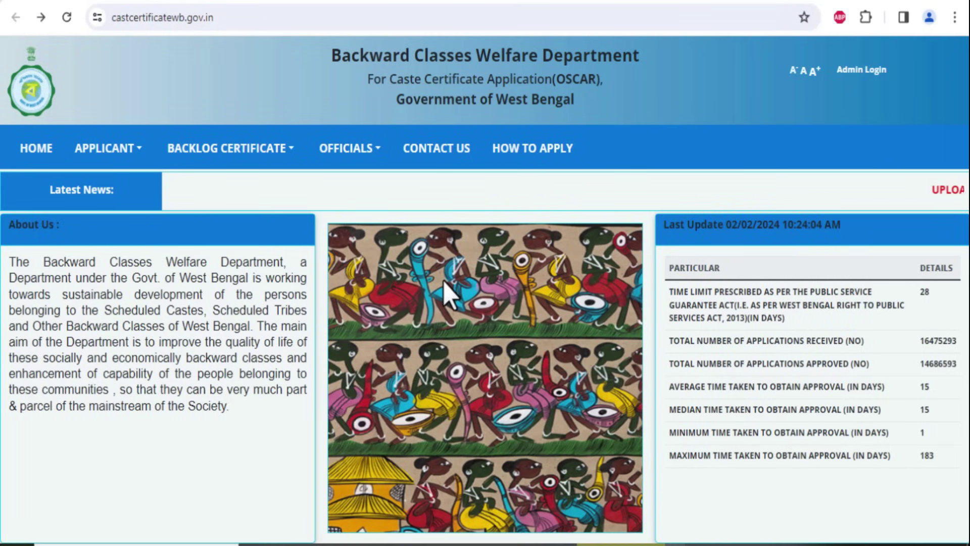
# Open APPLICANT > DOWNLOAD CERTIFICATE and select the application number and applicant name fields
pyautogui.click(104, 152)
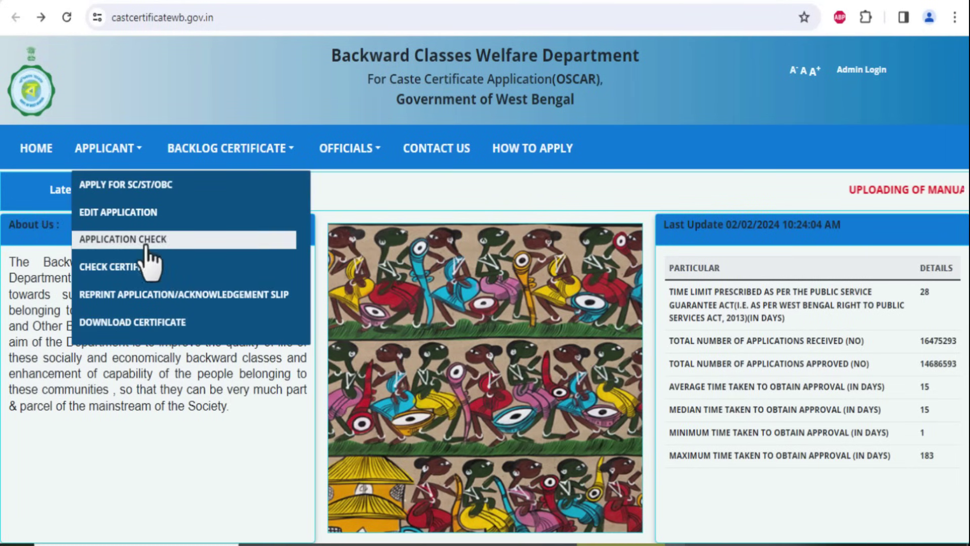
pyautogui.click(151, 324)
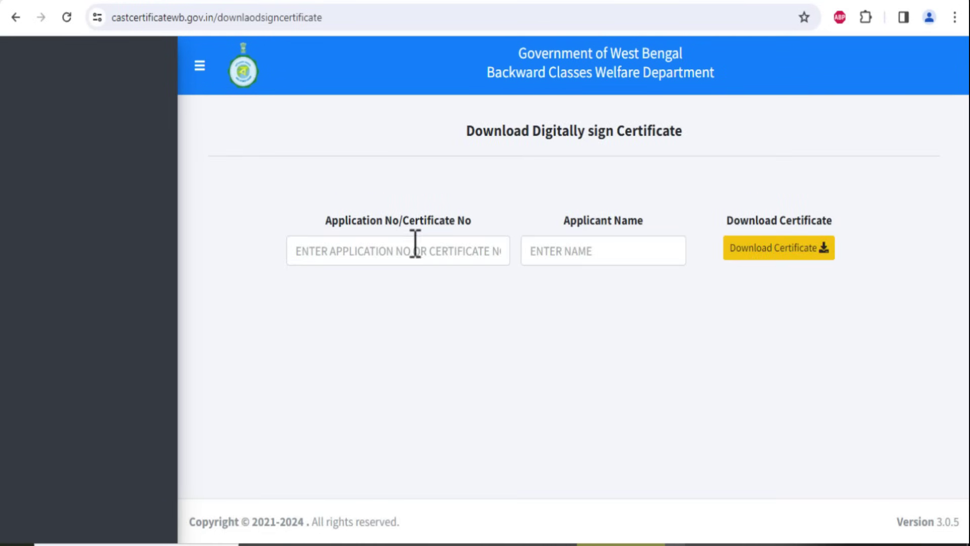
pyautogui.click(414, 250)
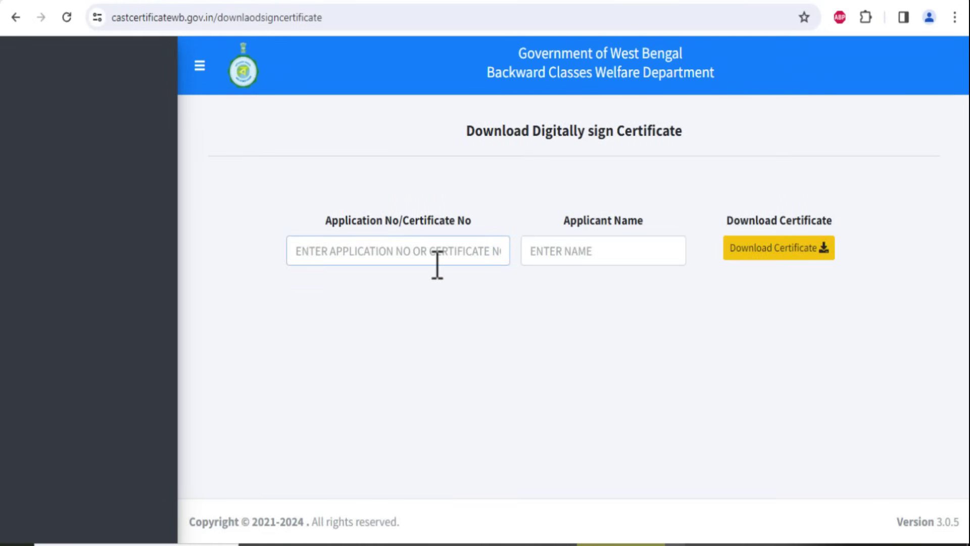
pyautogui.click(587, 258)
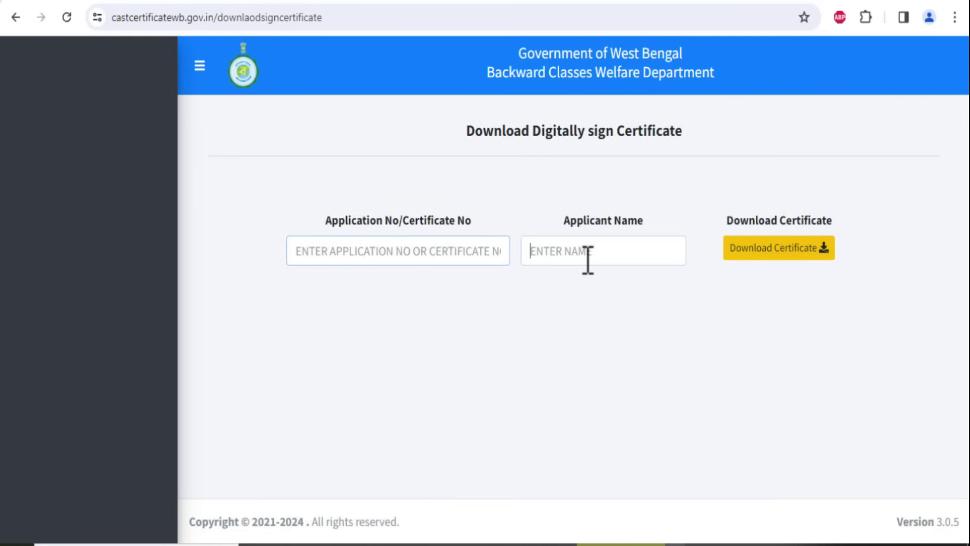